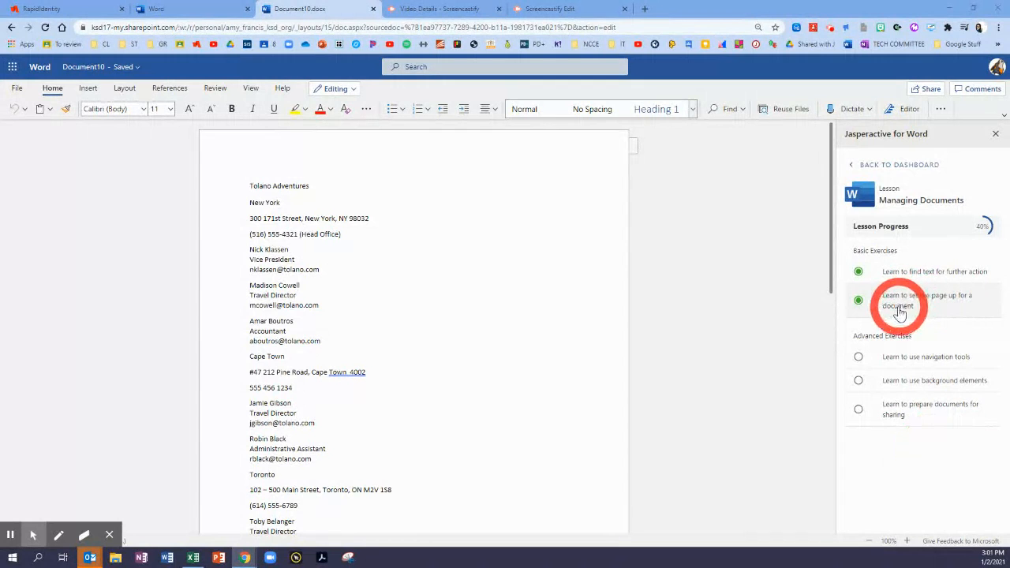
Step: Open the Managing Documents lesson from the dashboard and start the exercise "Learn to set the page up for a document"
{"action": "left_click", "coordinate": [852, 164]}
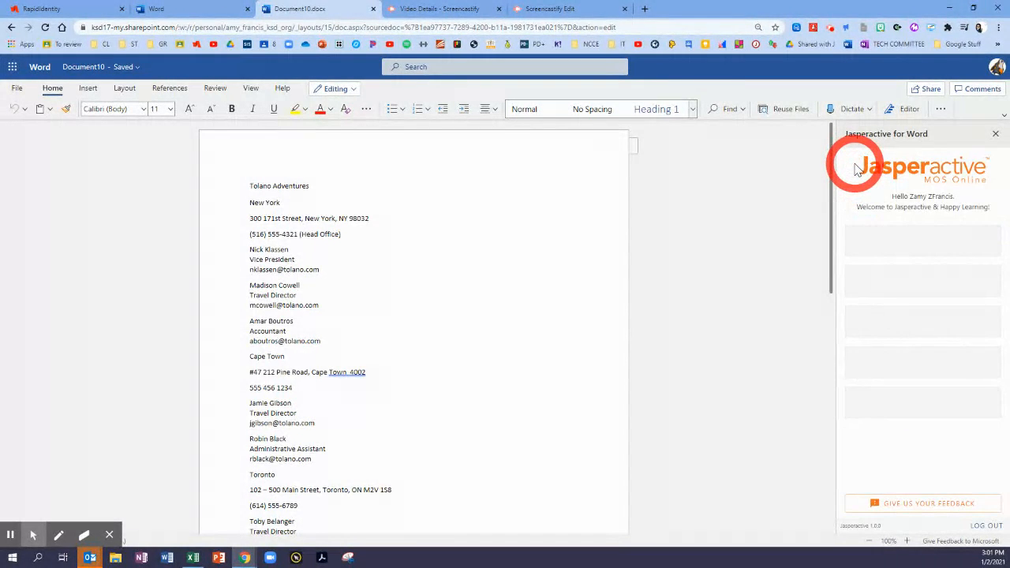
{"action": "left_click", "coordinate": [882, 286]}
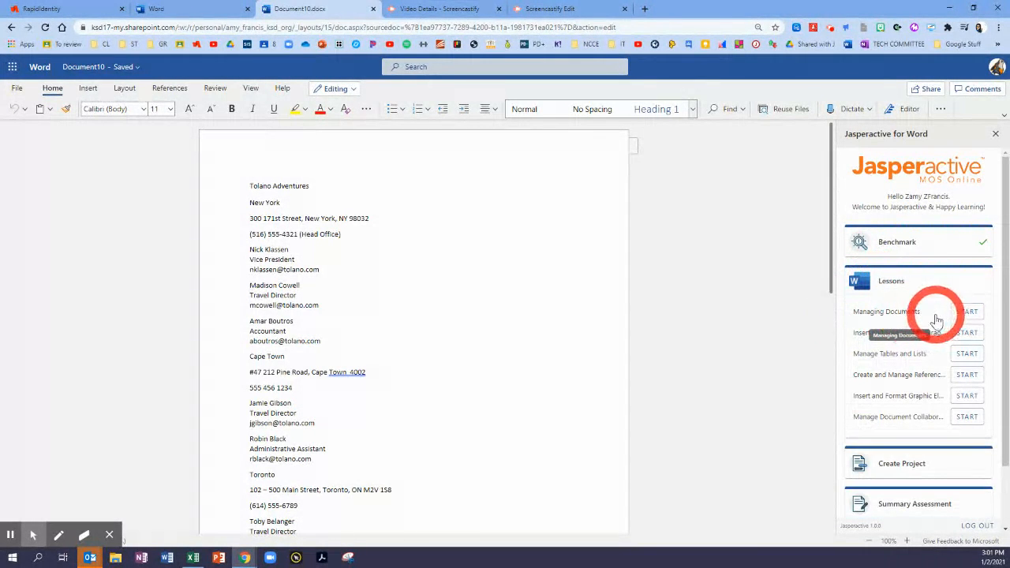
{"action": "left_click", "coordinate": [969, 314]}
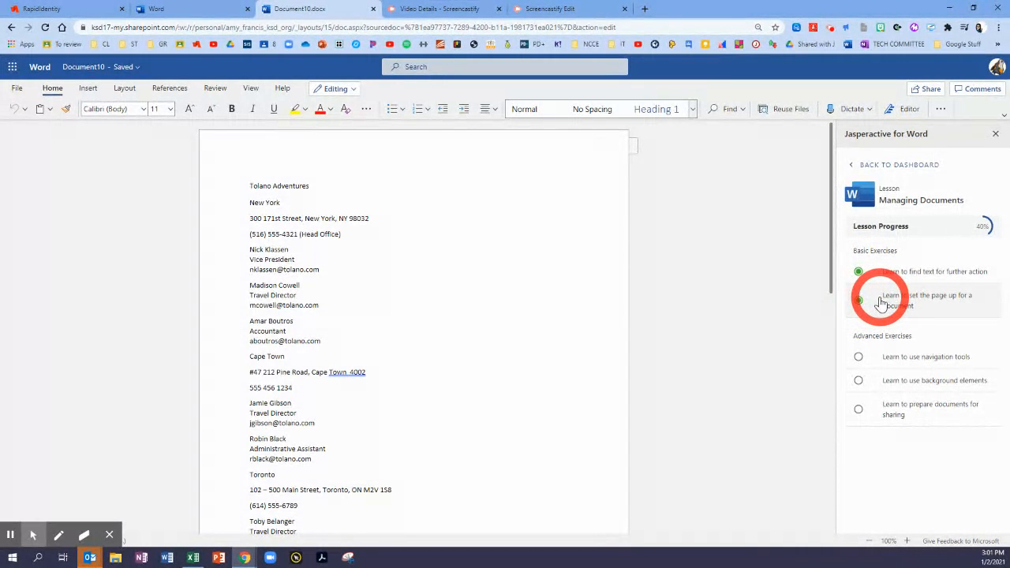
{"action": "left_click", "coordinate": [894, 304]}
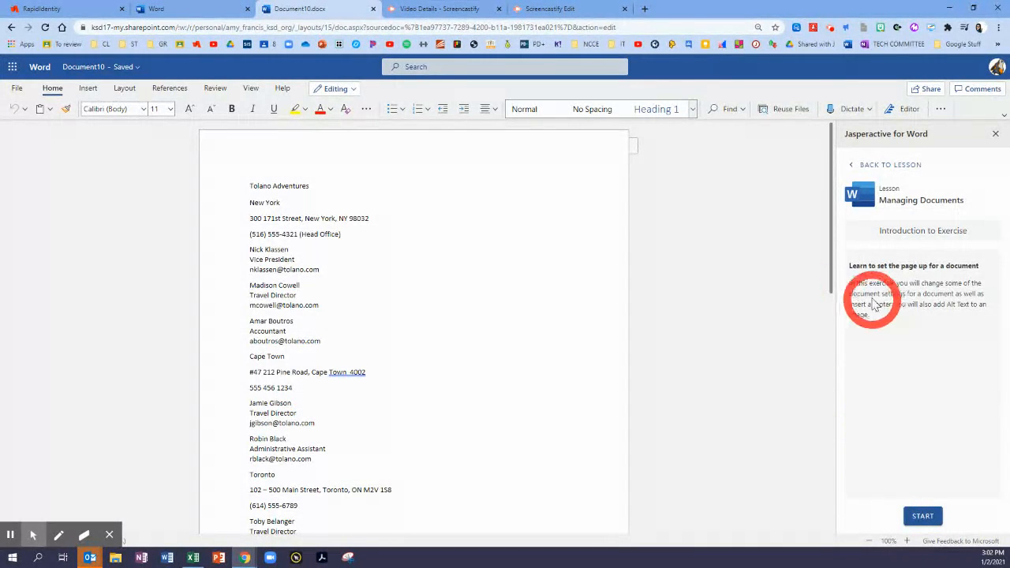
{"action": "left_click", "coordinate": [922, 517]}
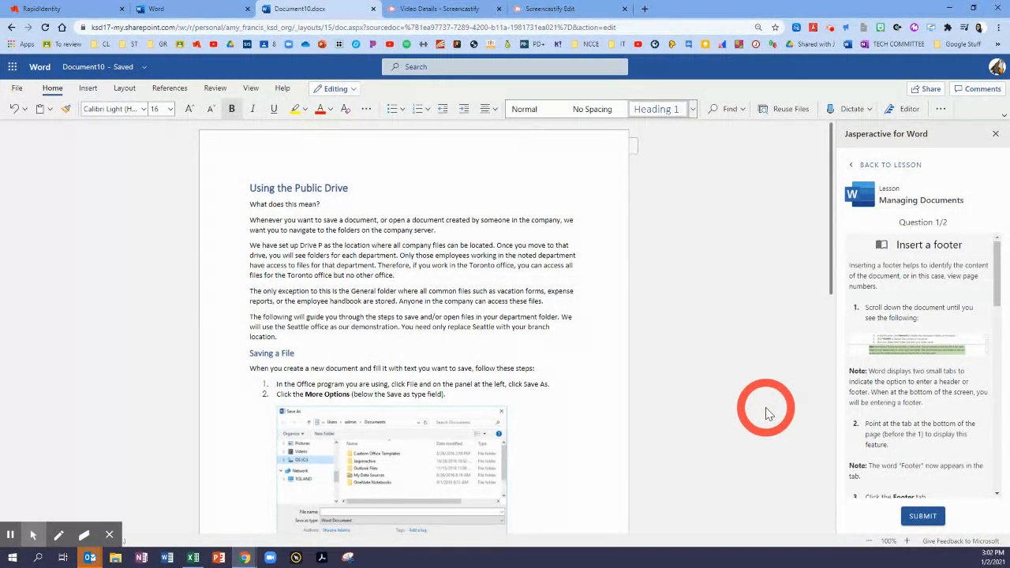
Step: Open the footer area for editing at the end of page 1, just before the highlighted note
{"action": "left_click_drag", "start_coordinate": [901, 224], "coordinate": [955, 229]}
{"action": "left_click", "coordinate": [904, 223]}
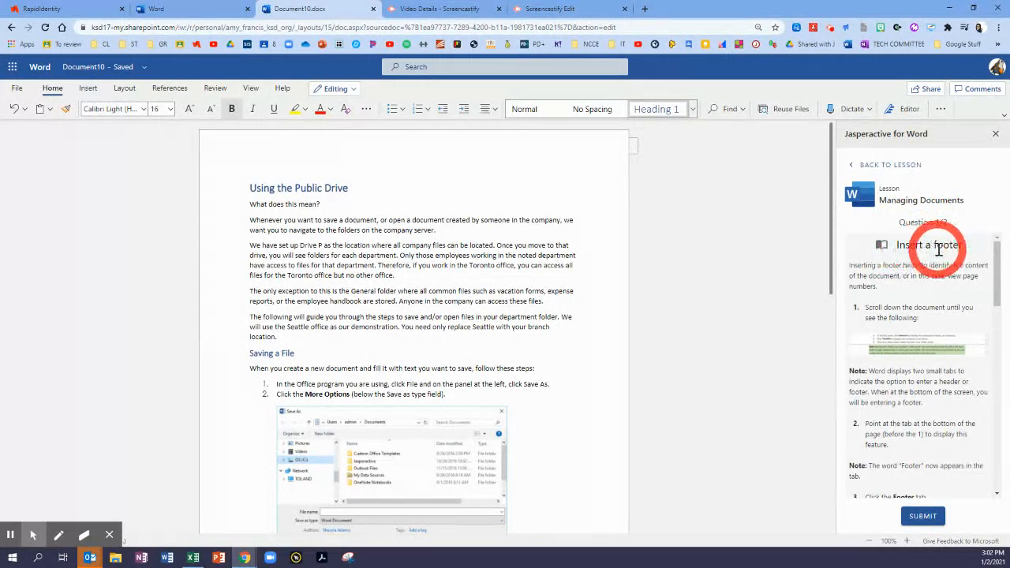
{"action": "scroll", "coordinate": [464, 338], "scroll_direction": "down", "scroll_amount": 5}
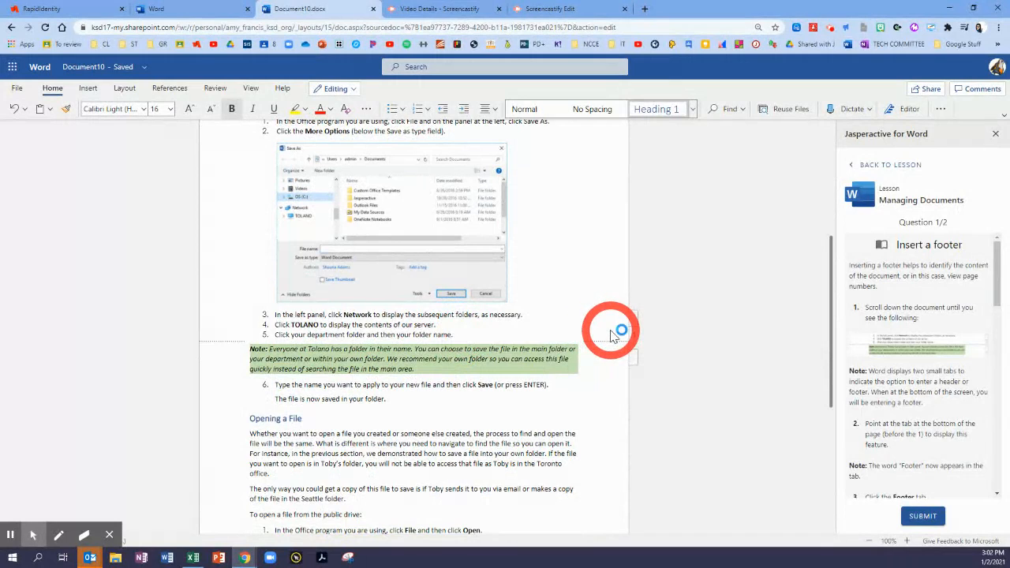
{"action": "scroll", "coordinate": [594, 328], "scroll_direction": "up", "scroll_amount": 5}
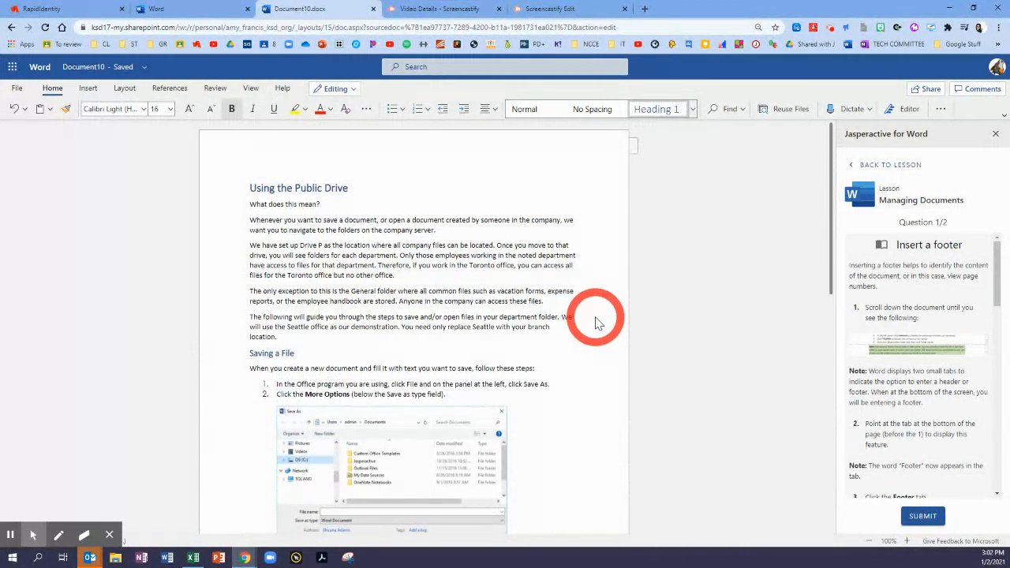
{"action": "scroll", "coordinate": [596, 324], "scroll_direction": "down", "scroll_amount": 6}
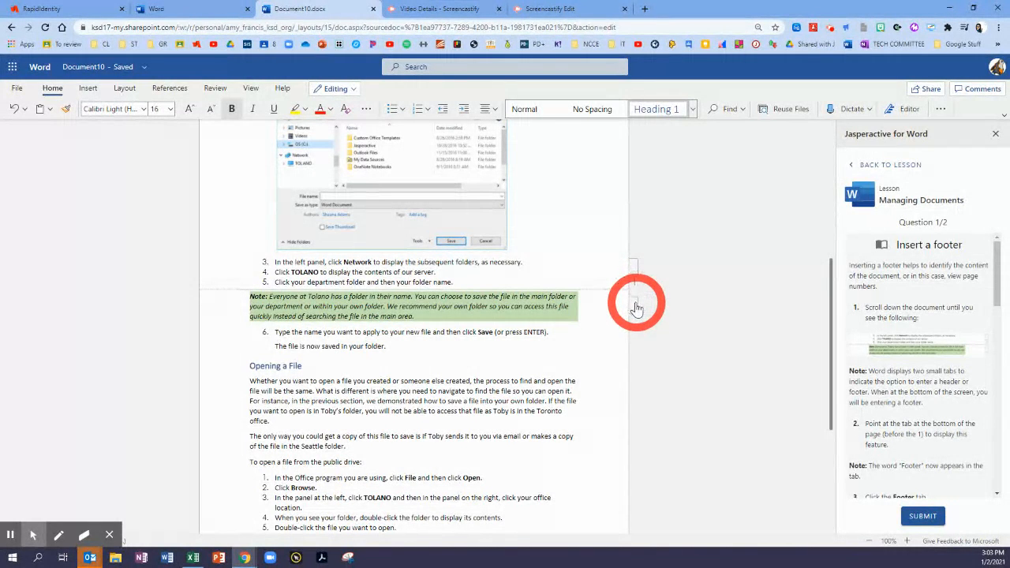
{"action": "mouse_move", "coordinate": [639, 273]}
{"action": "mouse_move", "coordinate": [637, 311]}
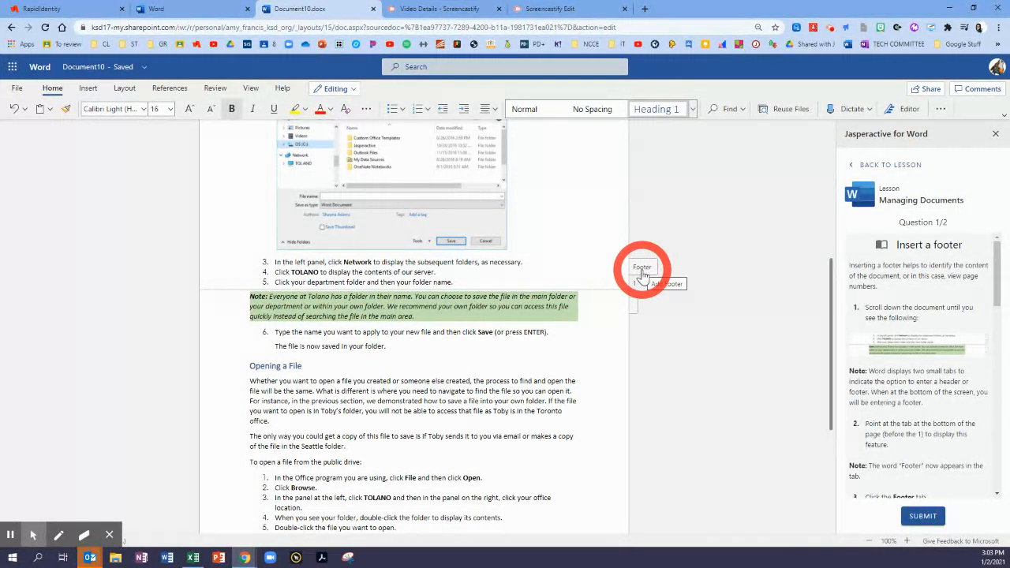
{"action": "left_click", "coordinate": [641, 270]}
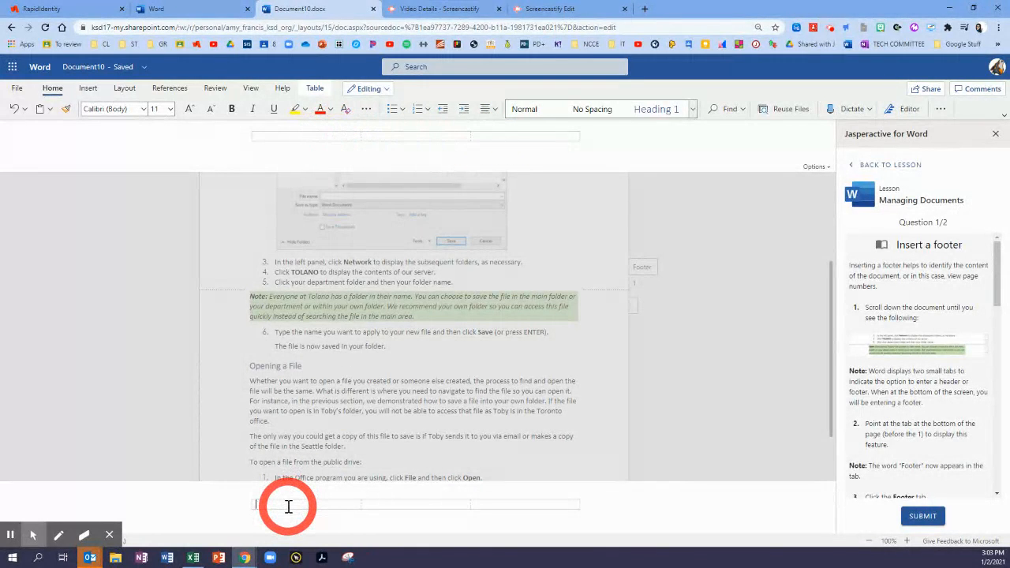
Step: Enter "IT Department" in the left box of the footer, following the exercise instructions
{"action": "scroll", "coordinate": [945, 382], "scroll_direction": "down", "scroll_amount": 1}
{"action": "scroll", "coordinate": [945, 382], "scroll_direction": "down", "scroll_amount": 3}
{"action": "scroll", "coordinate": [951, 416], "scroll_direction": "down", "scroll_amount": 1}
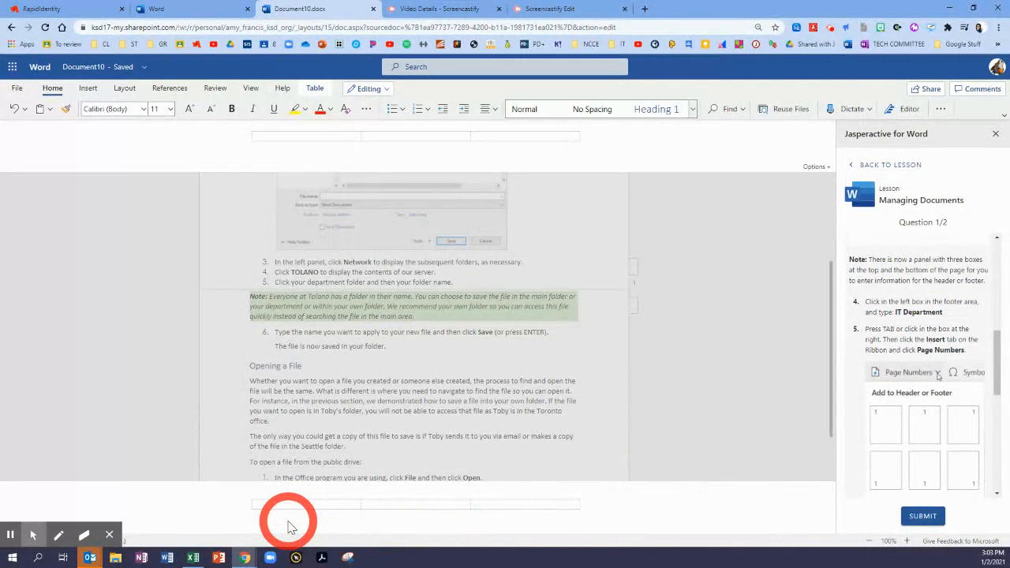
{"action": "left_click", "coordinate": [264, 506]}
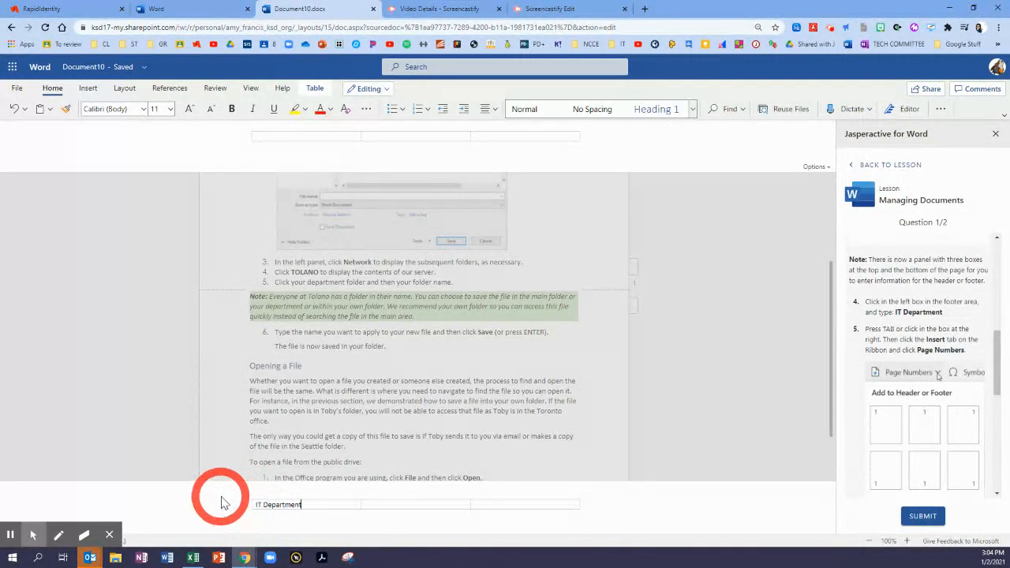
Step: Replace the left footer text with "IT Department" copied from the exercise instructions and remove its bold formatting
{"action": "left_click_drag", "start_coordinate": [946, 312], "coordinate": [896, 315]}
{"action": "key", "text": "ctrl+c"}
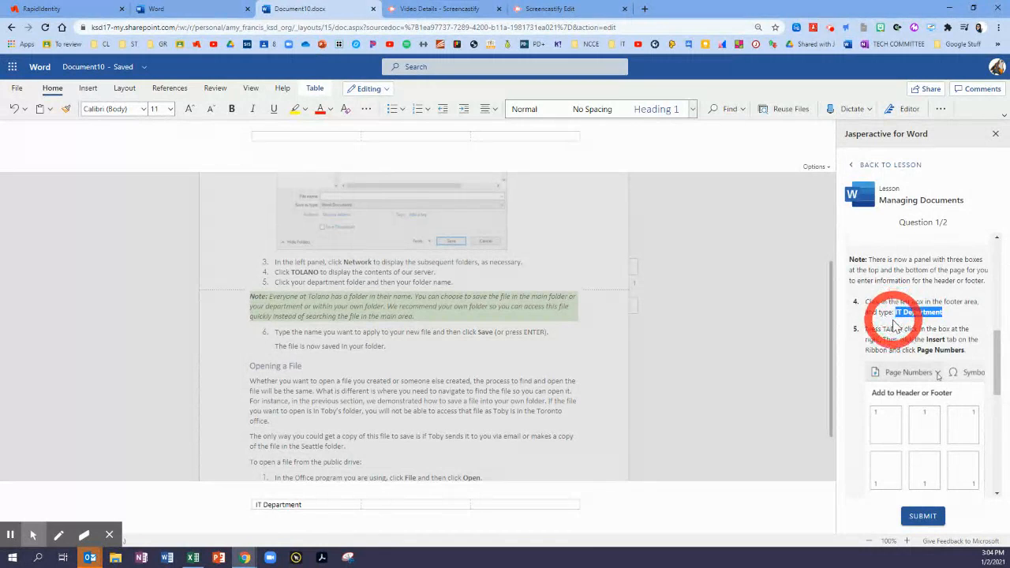
{"action": "left_click_drag", "start_coordinate": [315, 505], "coordinate": [222, 507]}
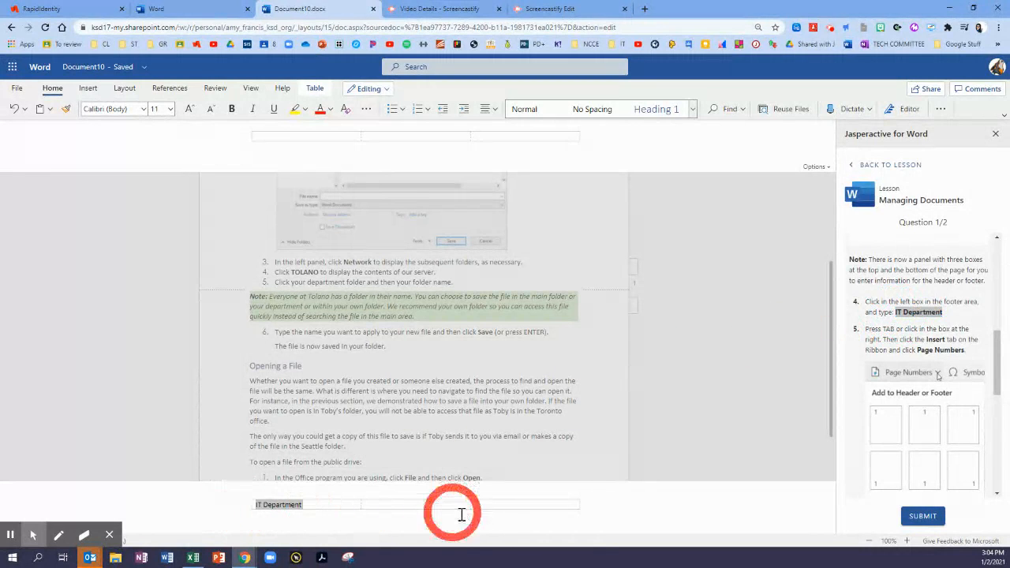
{"action": "key", "text": "ctrl+v"}
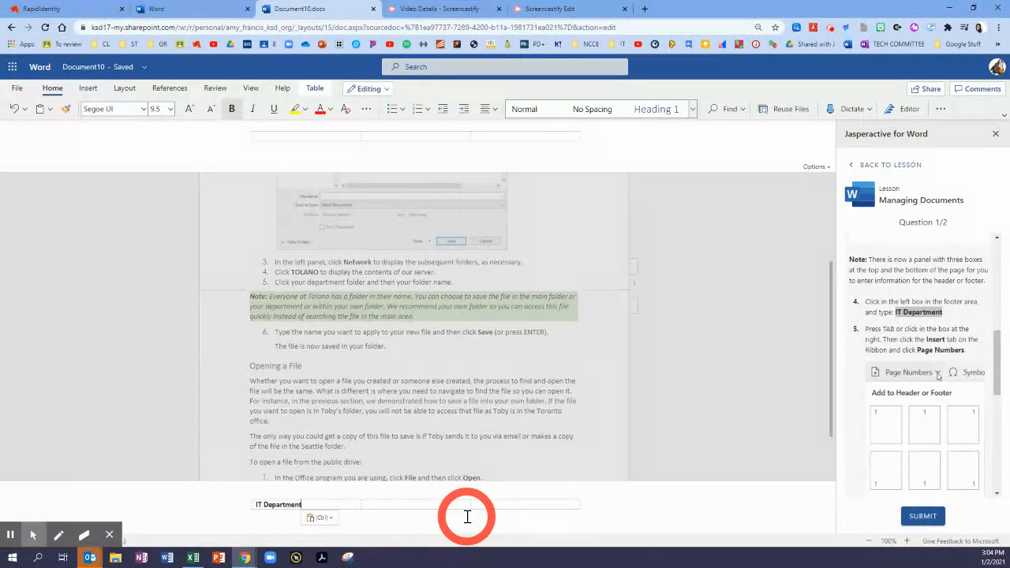
{"action": "left_click_drag", "start_coordinate": [337, 505], "coordinate": [240, 509]}
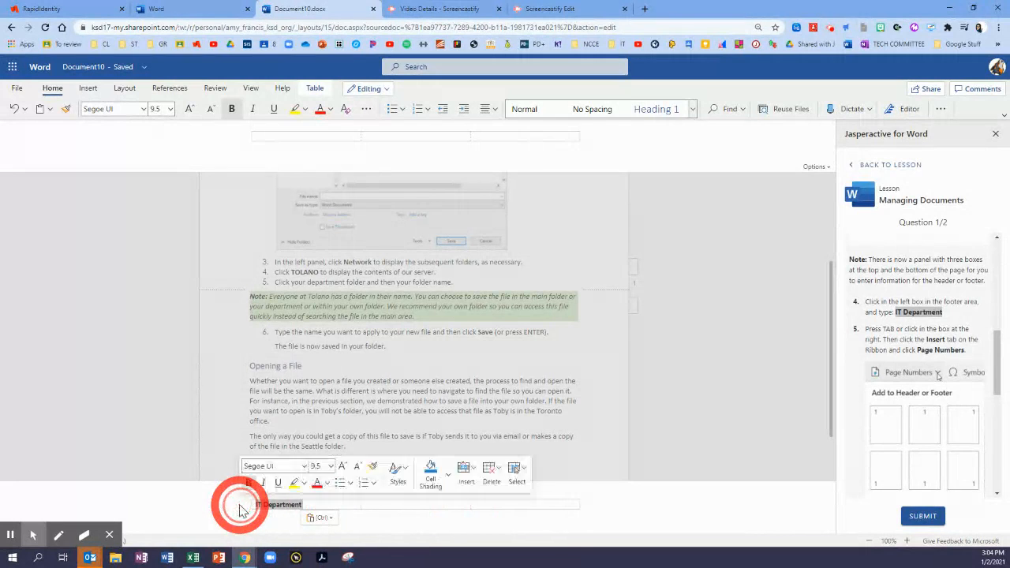
{"action": "key", "text": "ctrl+b"}
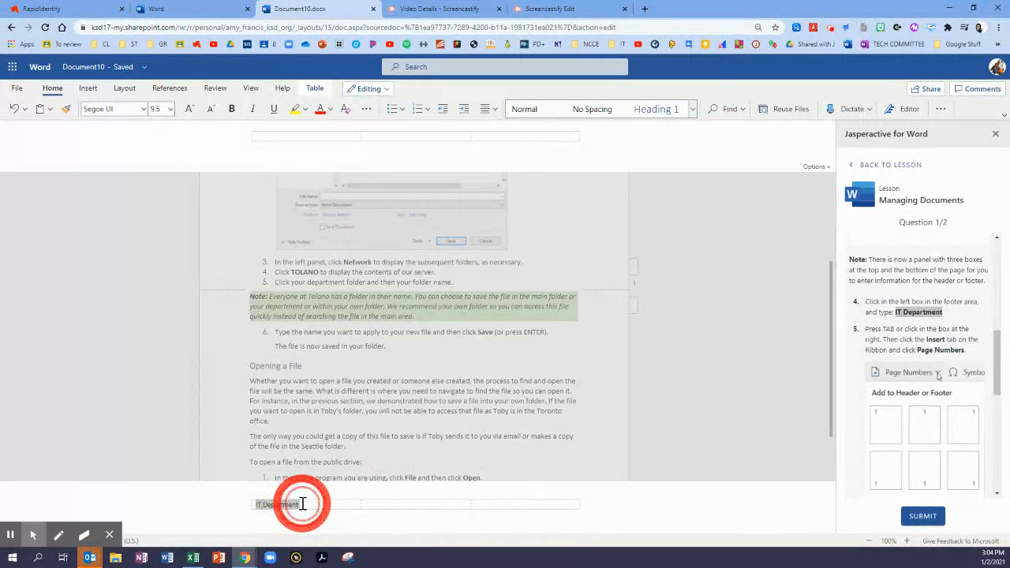
{"action": "left_click", "coordinate": [346, 505]}
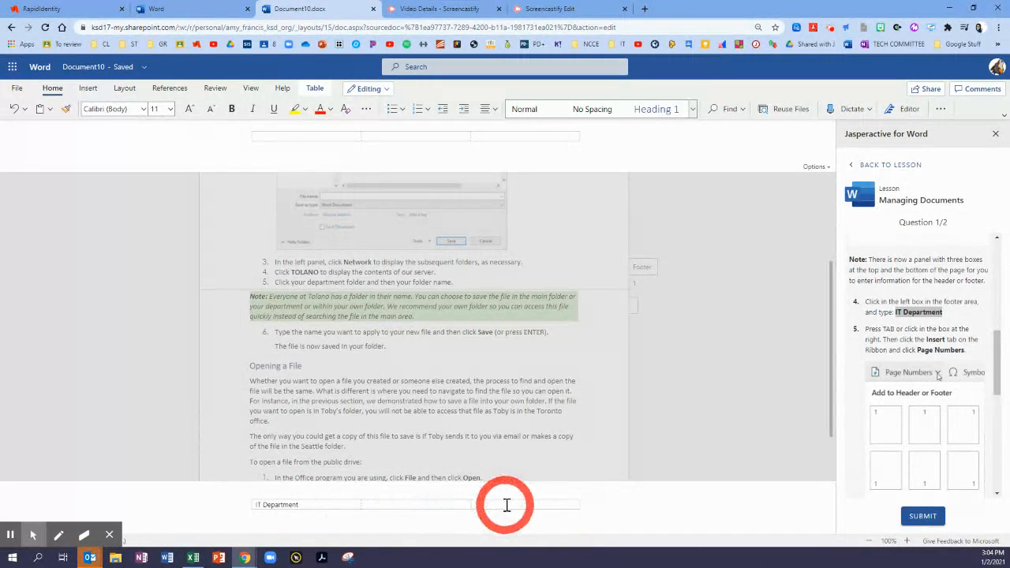
Step: Add a page number at the bottom right of the footer, without a page count
{"action": "key", "text": "Tab"}
{"action": "key", "text": "Tab"}
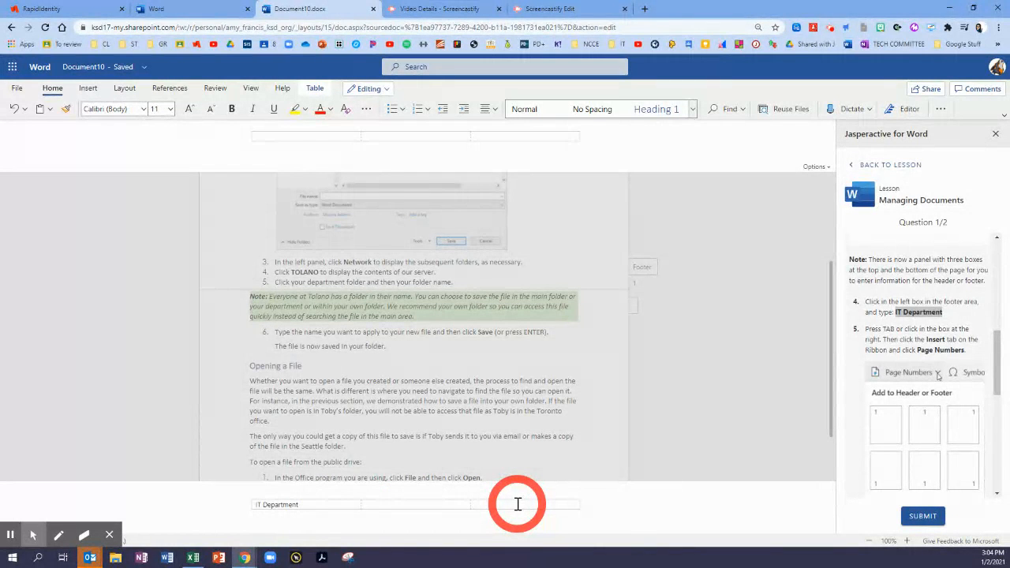
{"action": "left_click", "coordinate": [88, 92]}
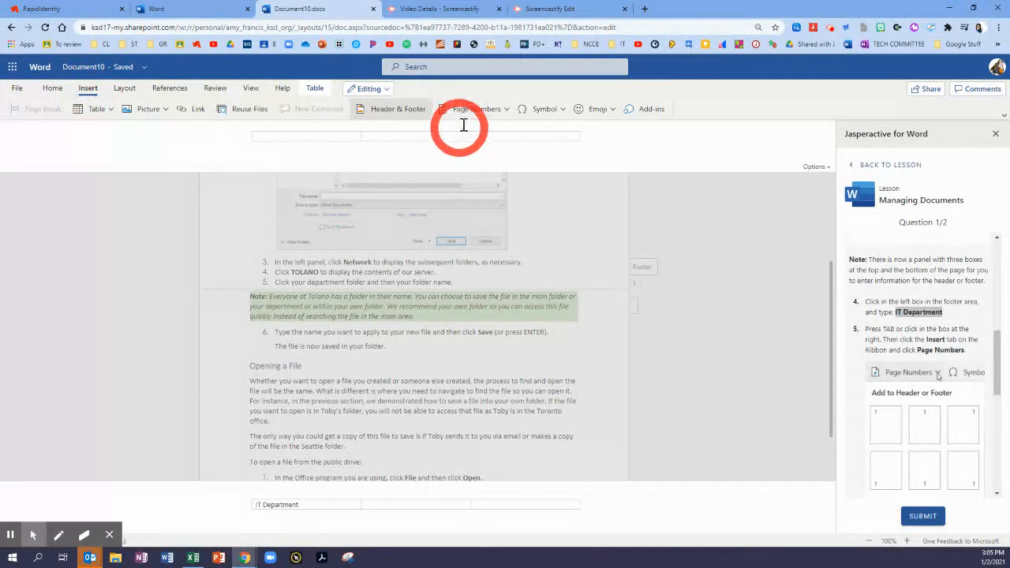
{"action": "left_click", "coordinate": [508, 110]}
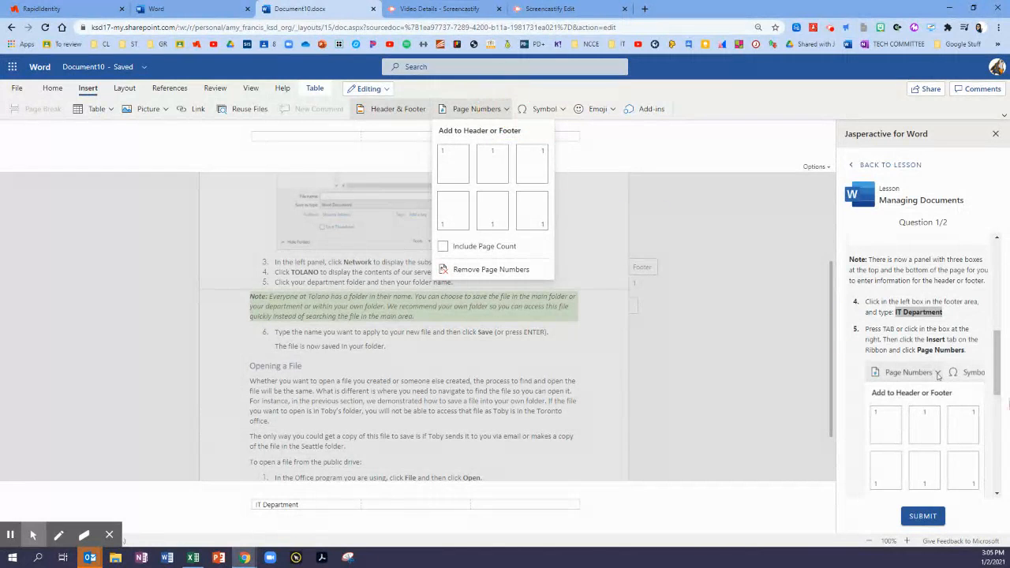
{"action": "left_click", "coordinate": [998, 340]}
{"action": "left_click_drag", "start_coordinate": [997, 366], "coordinate": [1003, 444]}
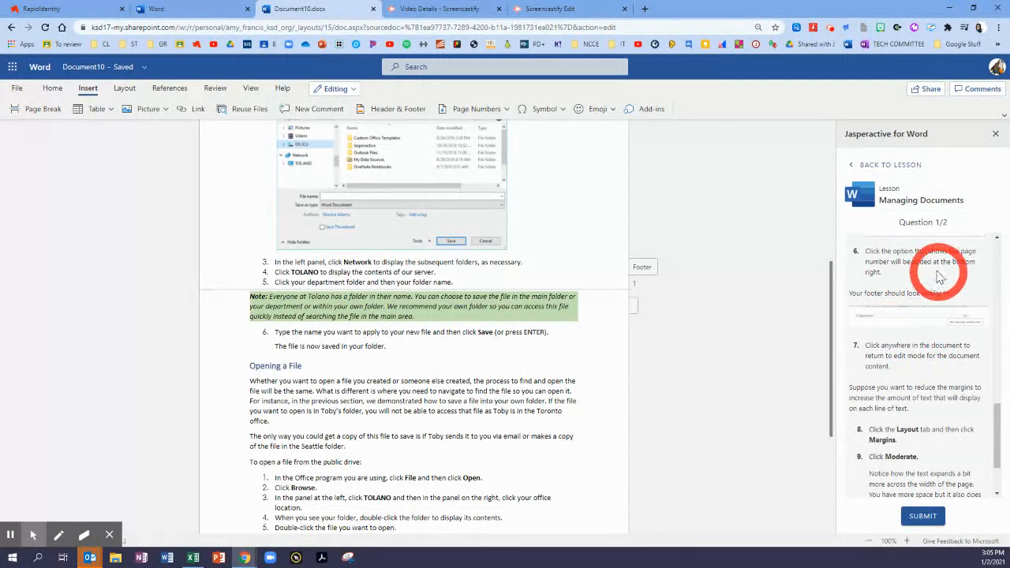
{"action": "left_click", "coordinate": [508, 110]}
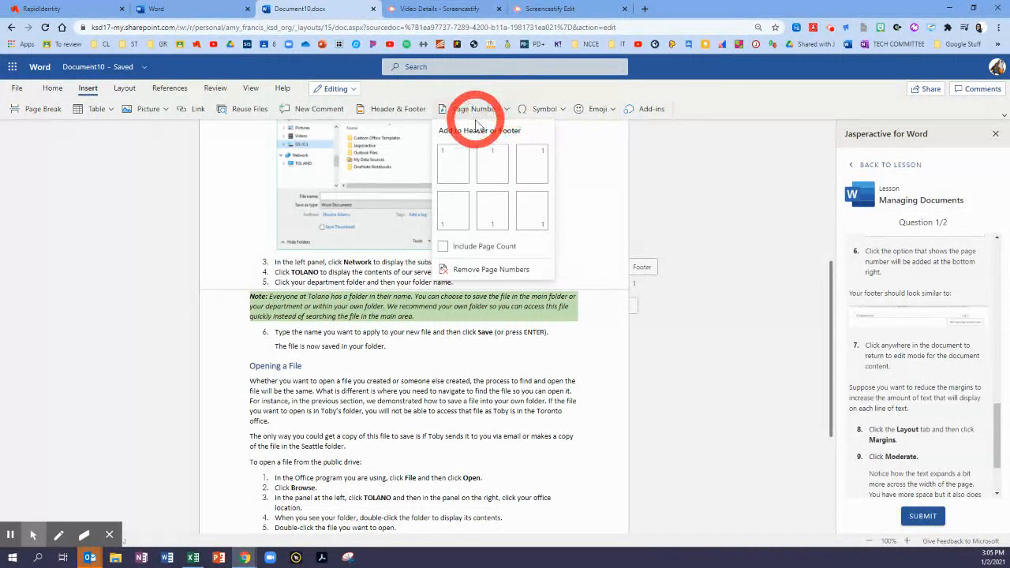
{"action": "left_click", "coordinate": [535, 218]}
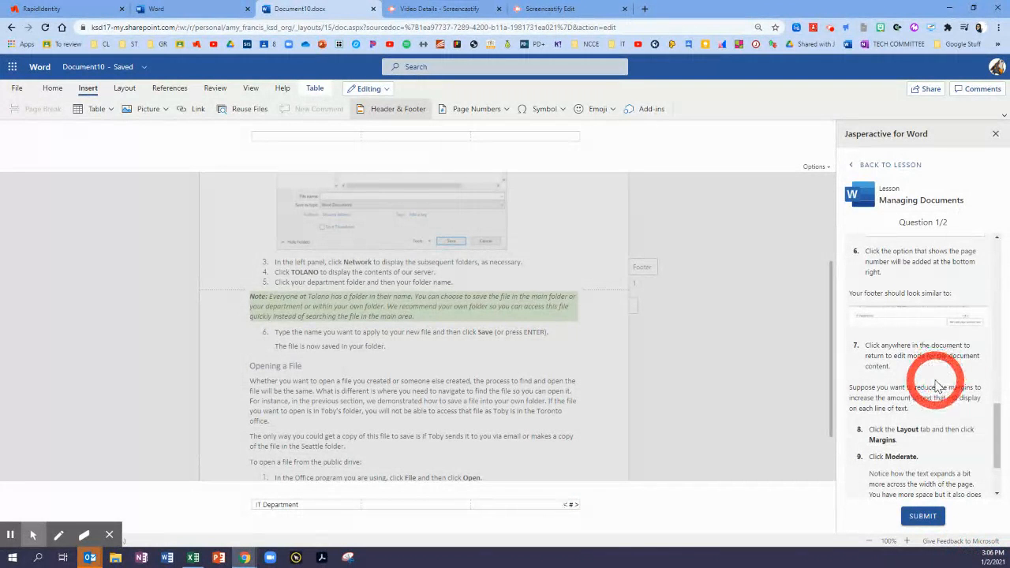
Step: Leave the footer and return to editing the document body, then review the pages down to the document's end
{"action": "left_click", "coordinate": [403, 318]}
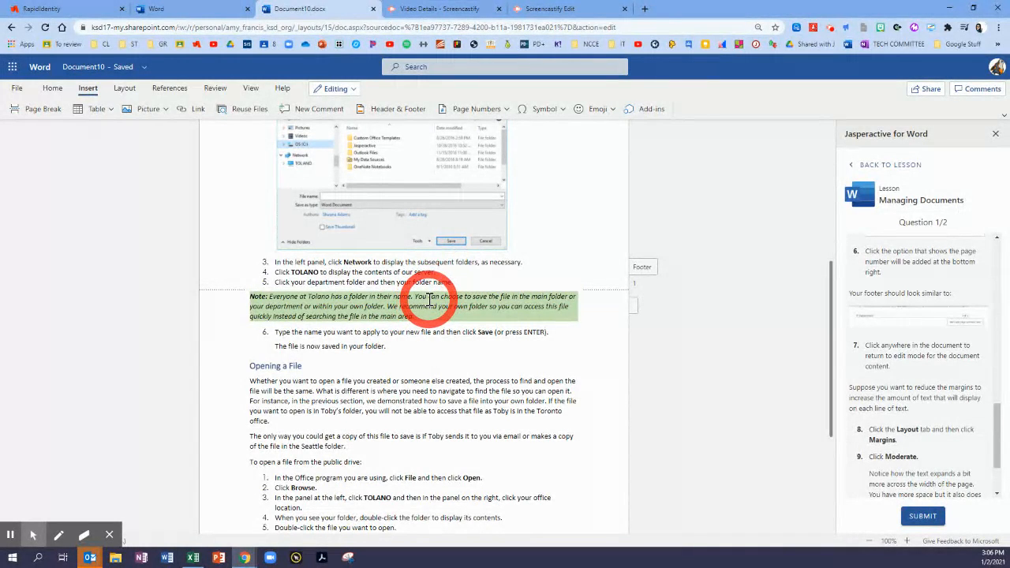
{"action": "scroll", "coordinate": [429, 300], "scroll_direction": "up", "scroll_amount": 1}
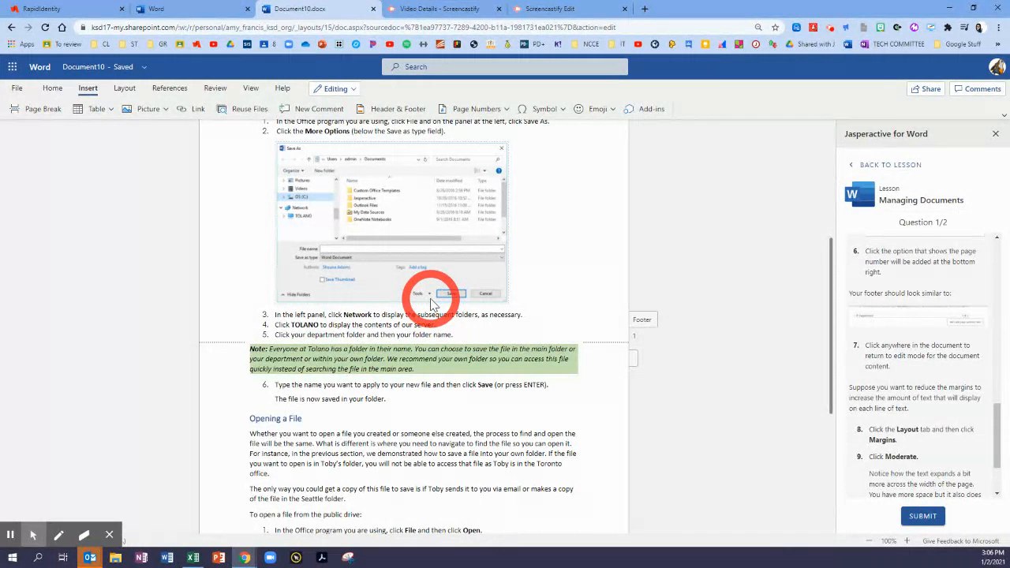
{"action": "scroll", "coordinate": [432, 302], "scroll_direction": "down", "scroll_amount": 1}
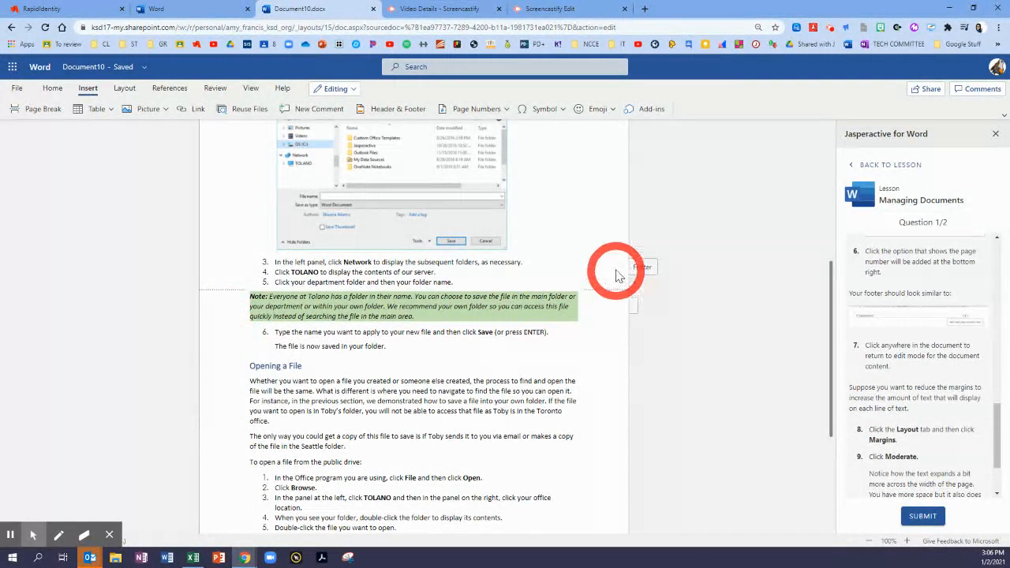
{"action": "scroll", "coordinate": [627, 379], "scroll_direction": "down", "scroll_amount": 3}
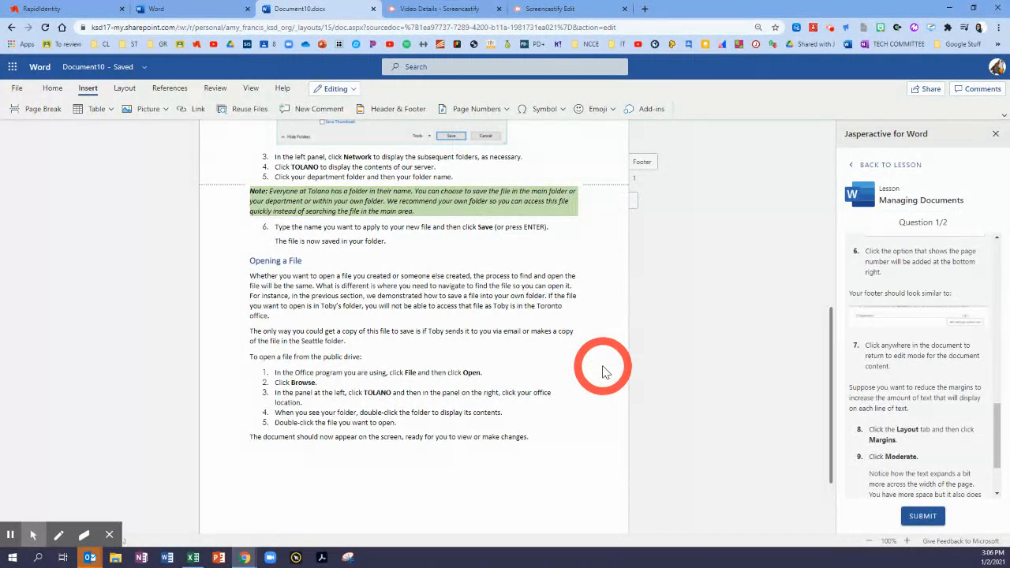
{"action": "scroll", "coordinate": [604, 363], "scroll_direction": "down", "scroll_amount": 2}
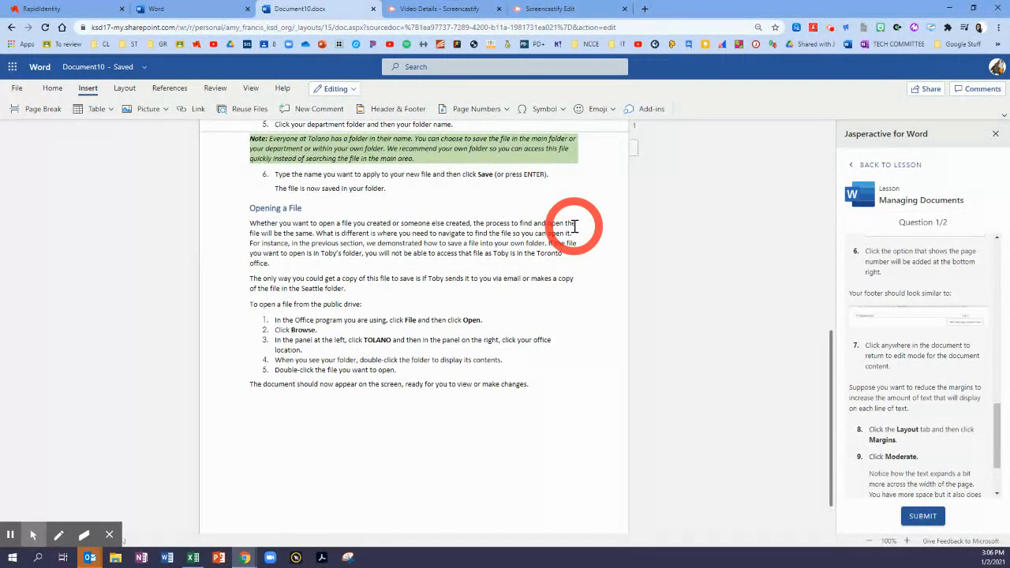
Step: Set the document's page margins to the Moderate preset and check the reflowed text against the exercise instructions
{"action": "left_click", "coordinate": [124, 88]}
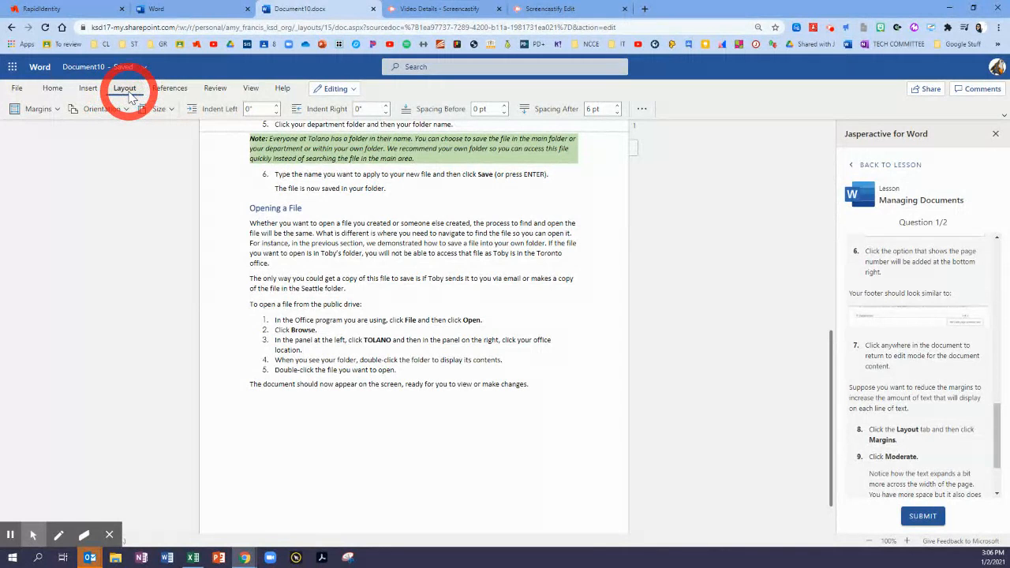
{"action": "left_click", "coordinate": [56, 112]}
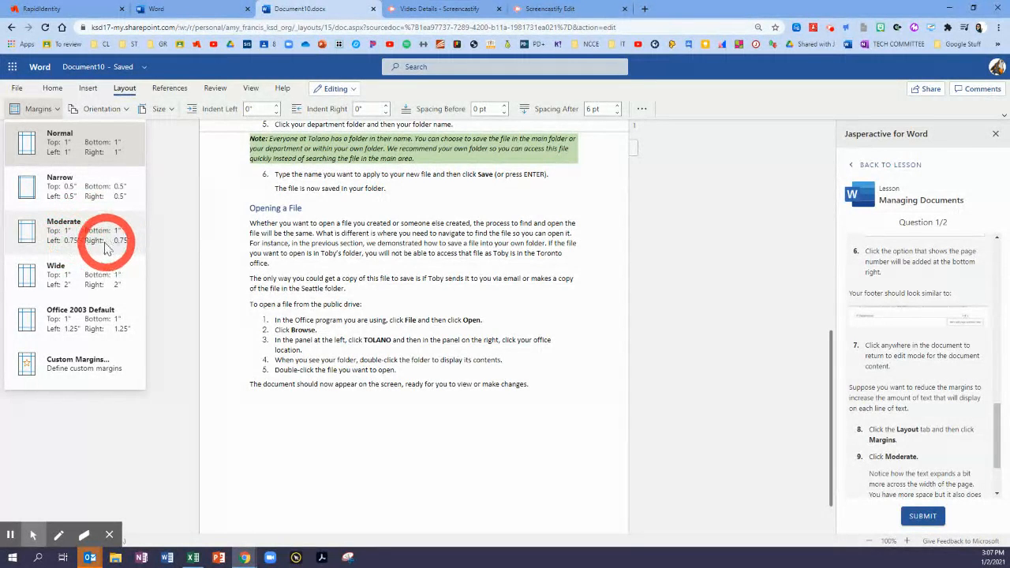
{"action": "left_click", "coordinate": [63, 234]}
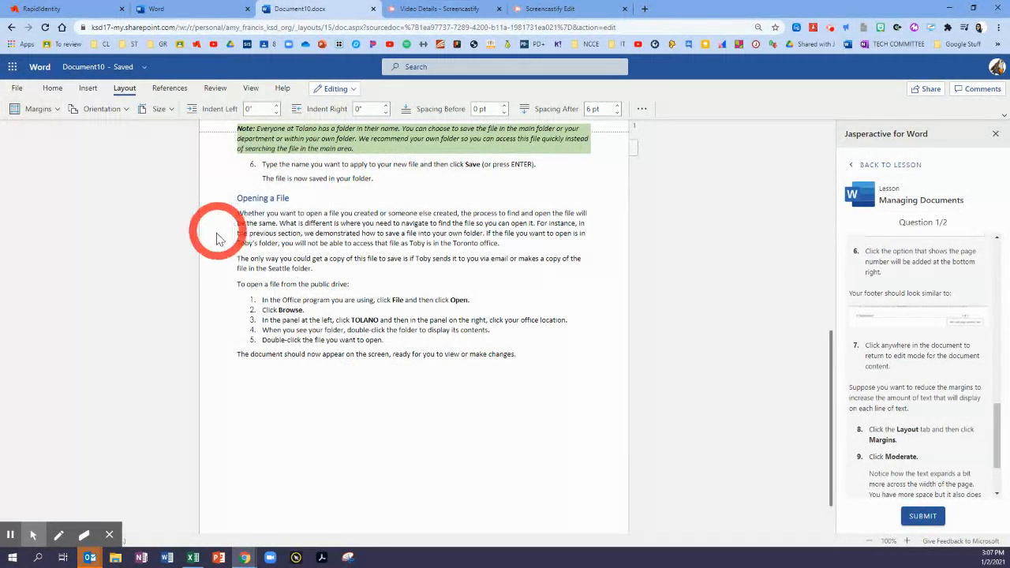
{"action": "scroll", "coordinate": [542, 382], "scroll_direction": "up", "scroll_amount": 2}
{"action": "scroll", "coordinate": [541, 382], "scroll_direction": "up", "scroll_amount": 3}
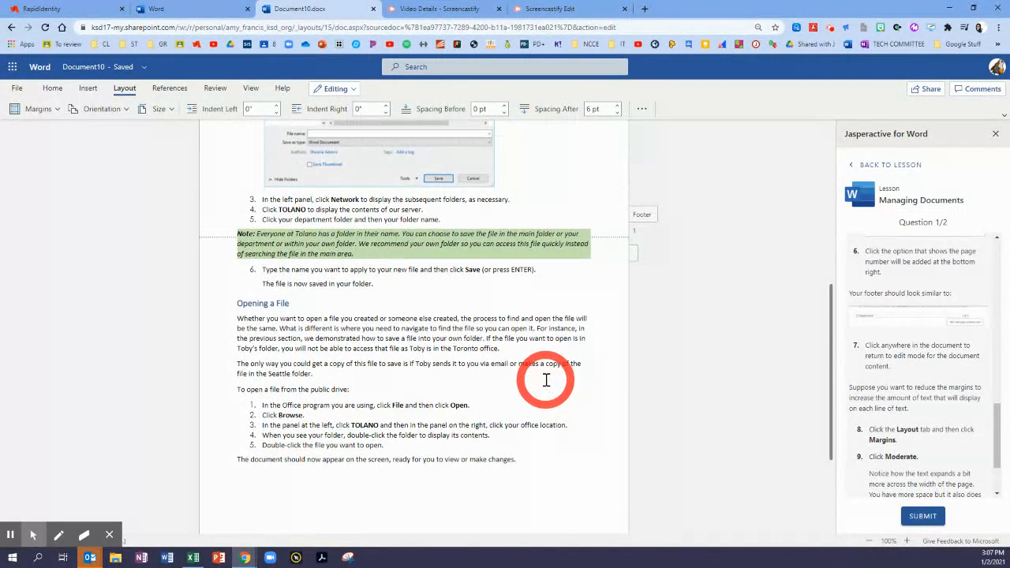
{"action": "scroll", "coordinate": [947, 419], "scroll_direction": "down", "scroll_amount": 2}
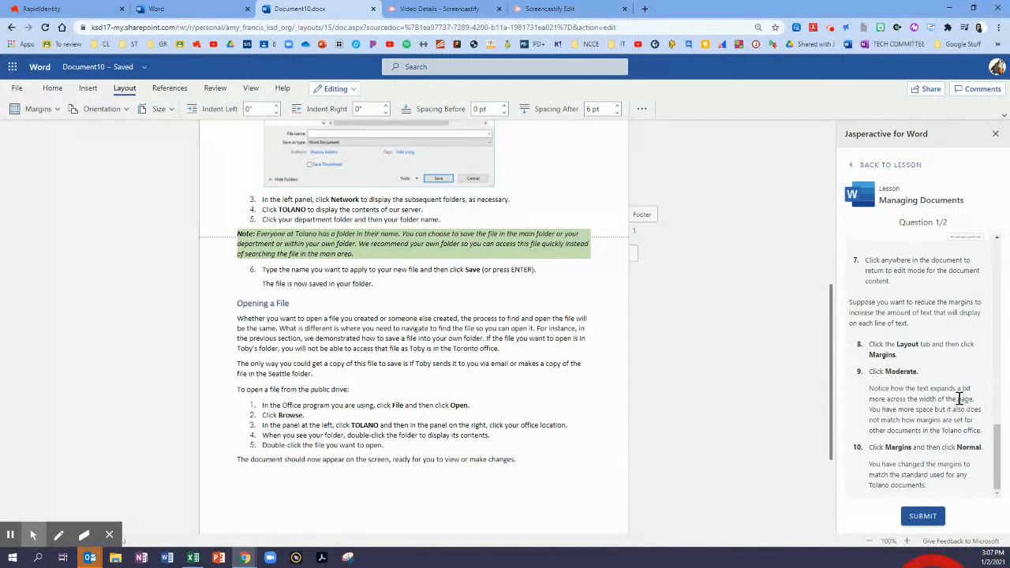
Step: Set the document's page margins back to the Normal preset and review the document up to its beginning
{"action": "left_click", "coordinate": [23, 108]}
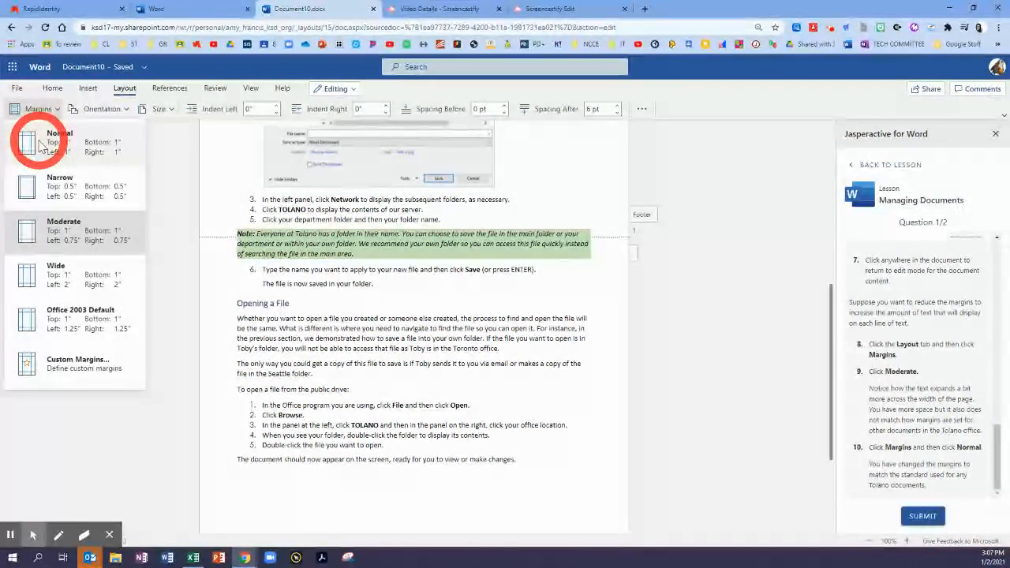
{"action": "left_click", "coordinate": [41, 145]}
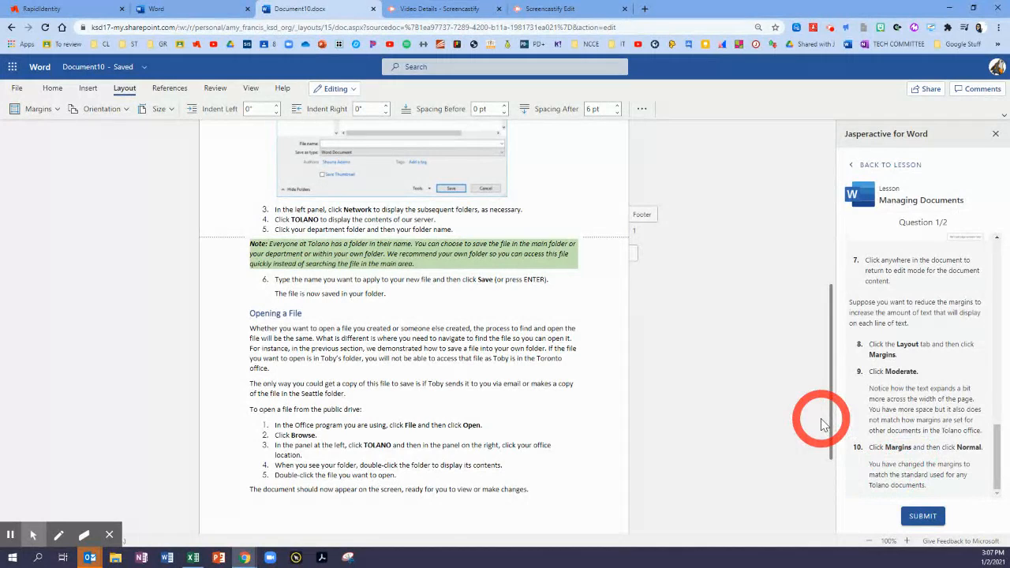
{"action": "scroll", "coordinate": [355, 292], "scroll_direction": "up", "scroll_amount": 5}
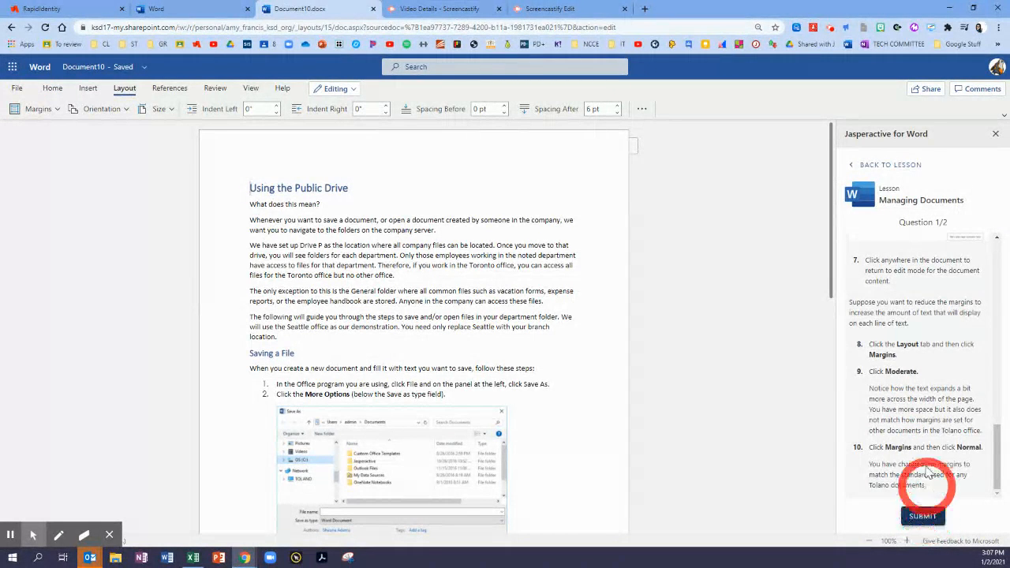
Step: Look back over the footer and margin instructions and submit the first exercise question
{"action": "scroll", "coordinate": [942, 408], "scroll_direction": "up", "scroll_amount": 6}
{"action": "scroll", "coordinate": [943, 409], "scroll_direction": "down", "scroll_amount": 6}
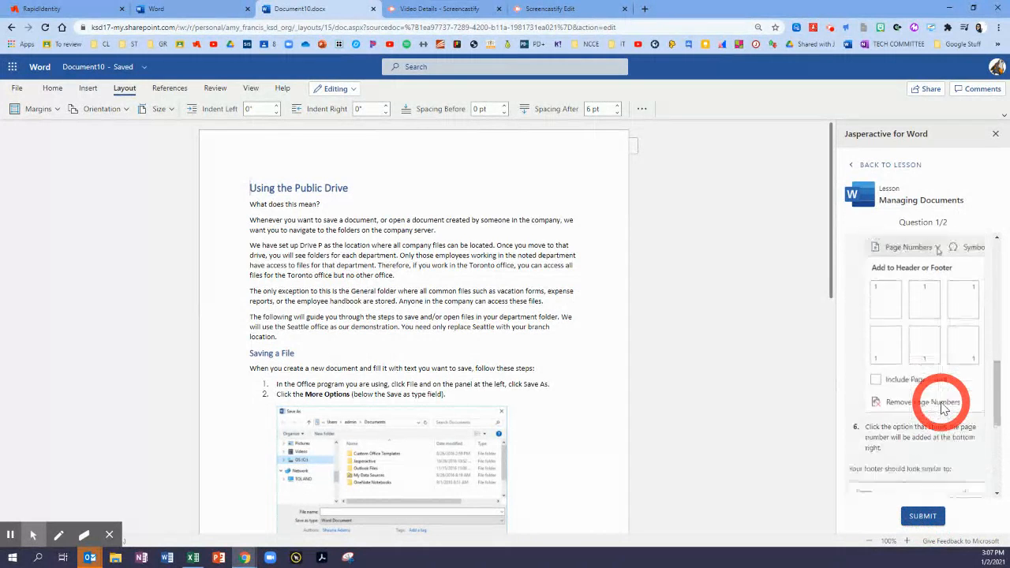
{"action": "left_click", "coordinate": [924, 517]}
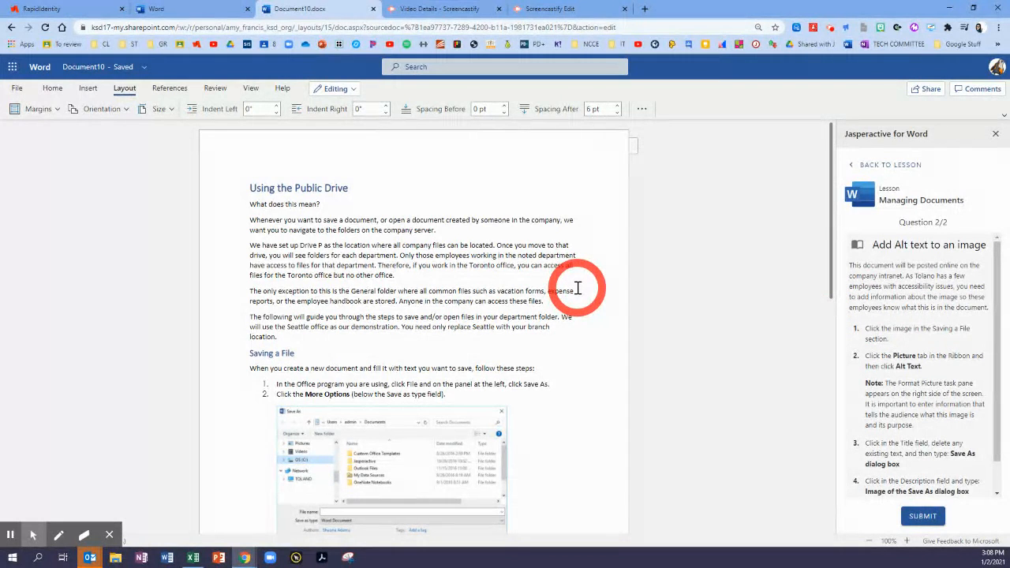
Step: Select the Save As dialog box image in the Saving a File section of the document
{"action": "scroll", "coordinate": [578, 288], "scroll_direction": "down", "scroll_amount": 4}
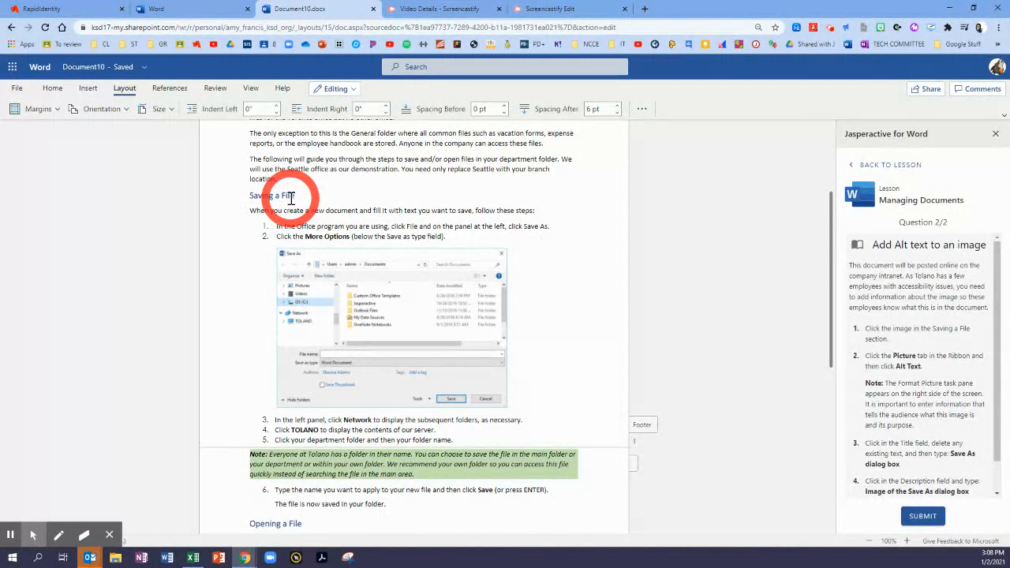
{"action": "scroll", "coordinate": [360, 314], "scroll_direction": "up", "scroll_amount": 3}
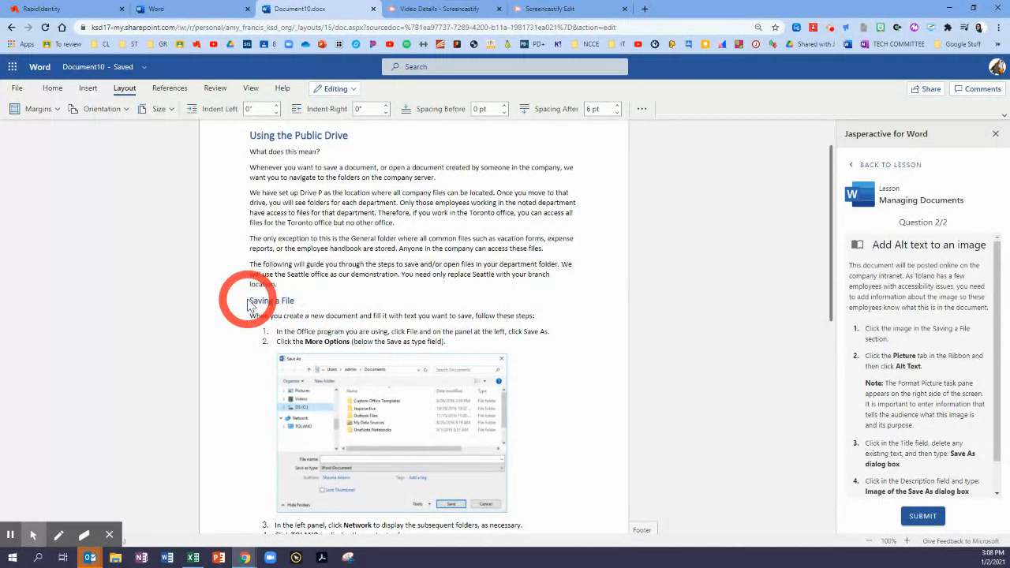
{"action": "scroll", "coordinate": [264, 302], "scroll_direction": "down", "scroll_amount": 3}
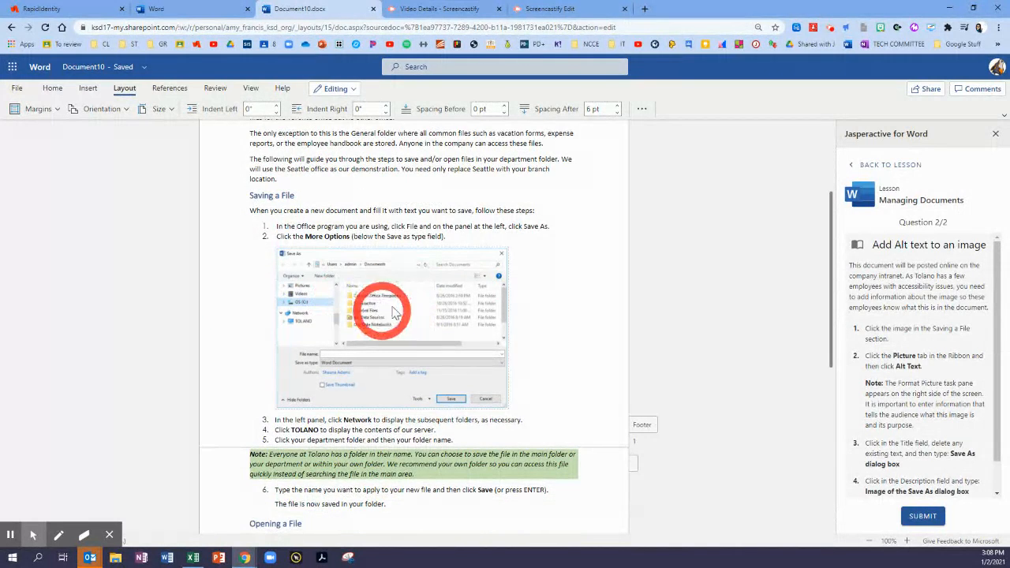
{"action": "left_click", "coordinate": [337, 296]}
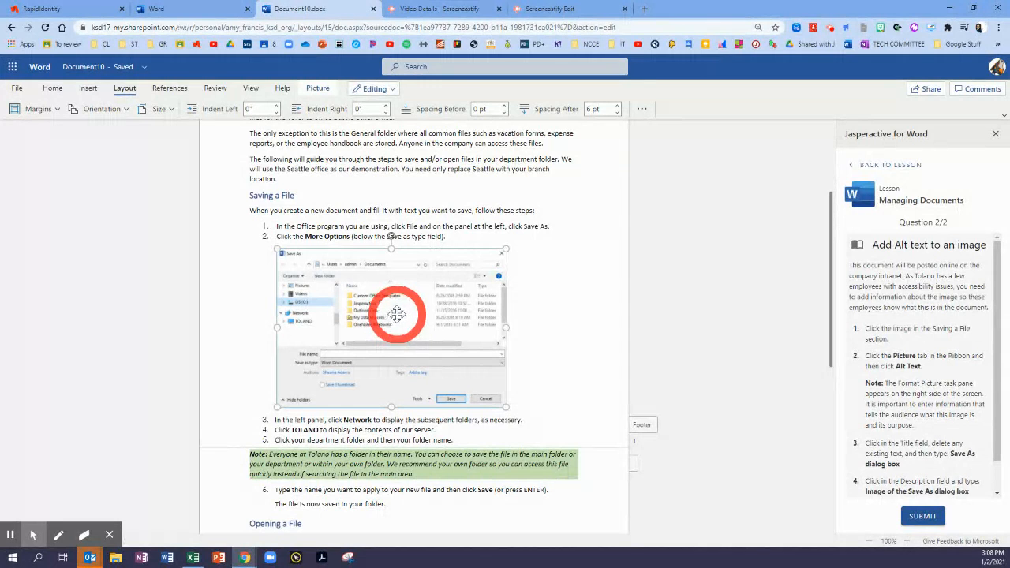
{"action": "scroll", "coordinate": [395, 314], "scroll_direction": "down", "scroll_amount": 1}
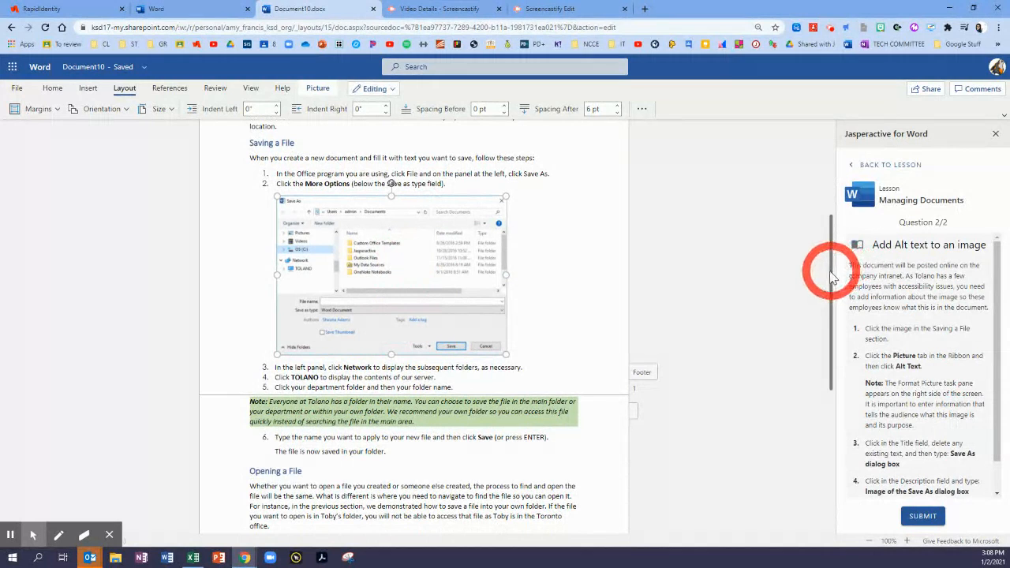
{"action": "left_click_drag", "start_coordinate": [831, 274], "coordinate": [831, 284]}
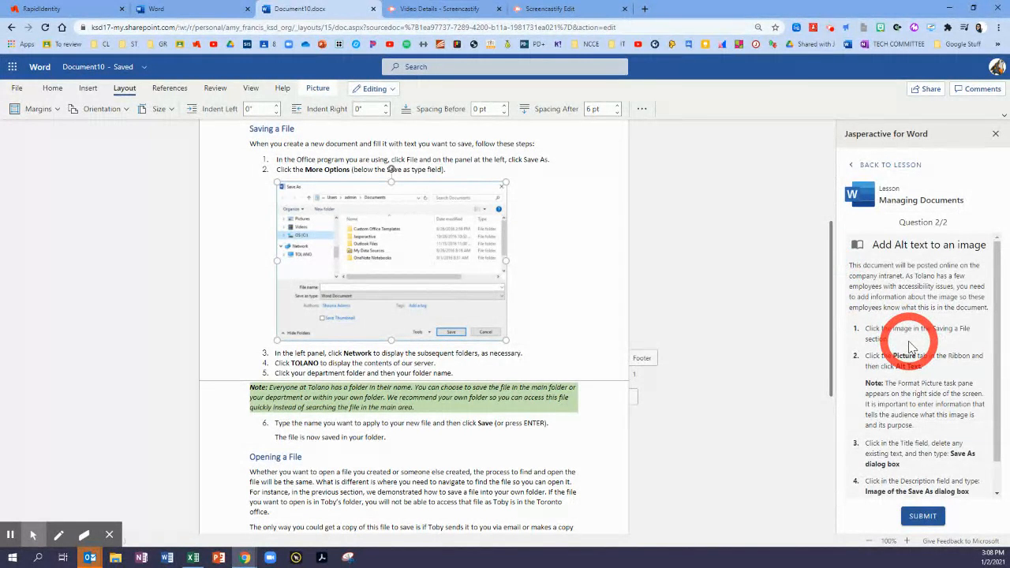
Step: Go through the alt text instructions and copy the title text "Save As dialog box" from them
{"action": "scroll", "coordinate": [912, 348], "scroll_direction": "down", "scroll_amount": 1}
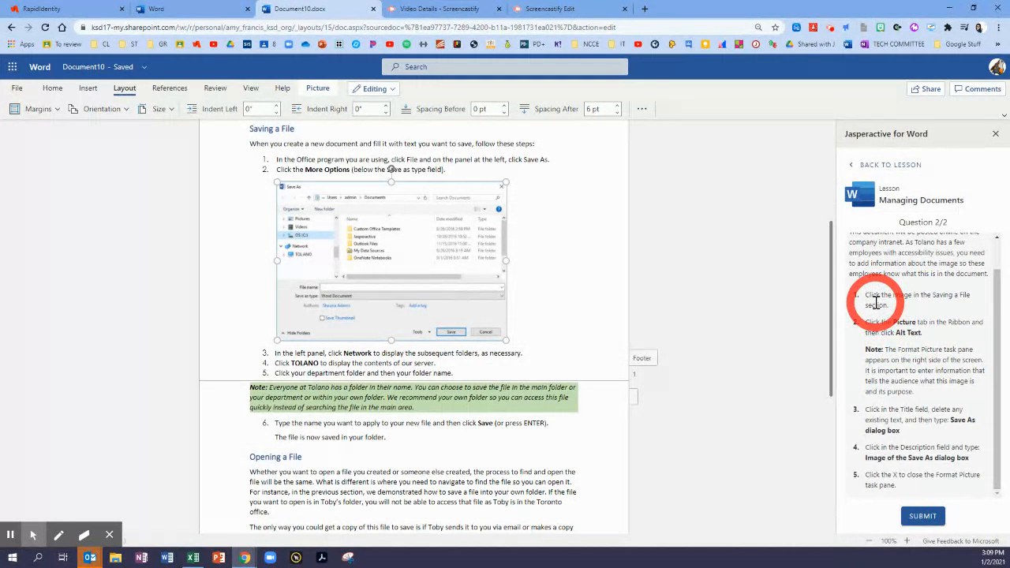
{"action": "left_click_drag", "start_coordinate": [867, 297], "coordinate": [936, 312]}
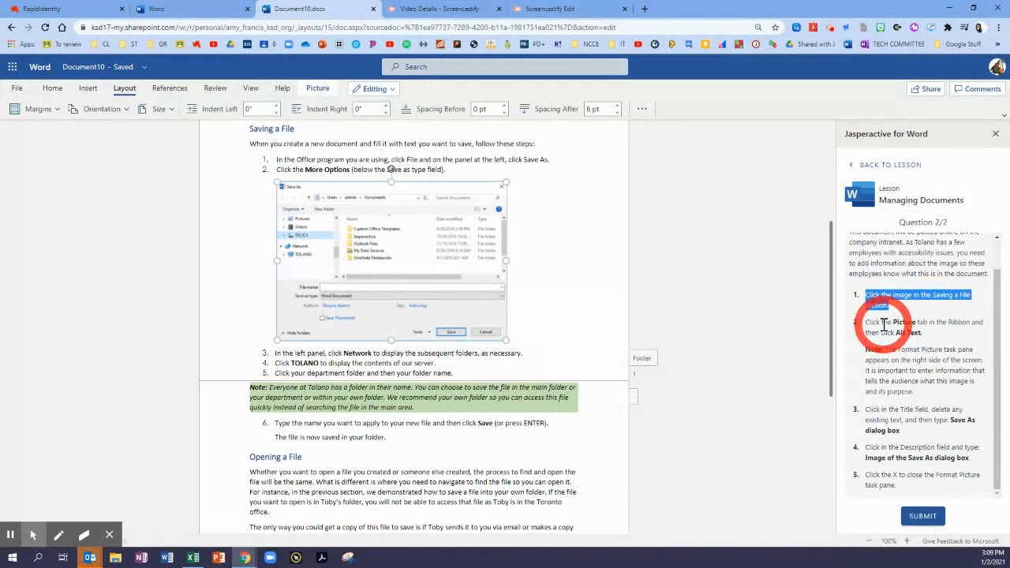
{"action": "left_click", "coordinate": [897, 322]}
{"action": "left_click_drag", "start_coordinate": [896, 322], "coordinate": [929, 321]}
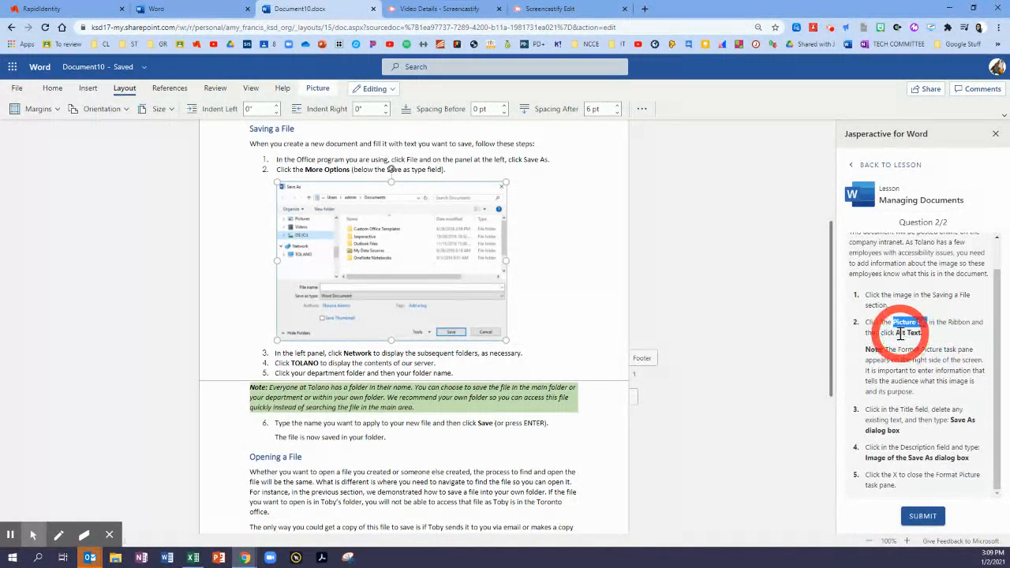
{"action": "left_click_drag", "start_coordinate": [897, 332], "coordinate": [921, 333]}
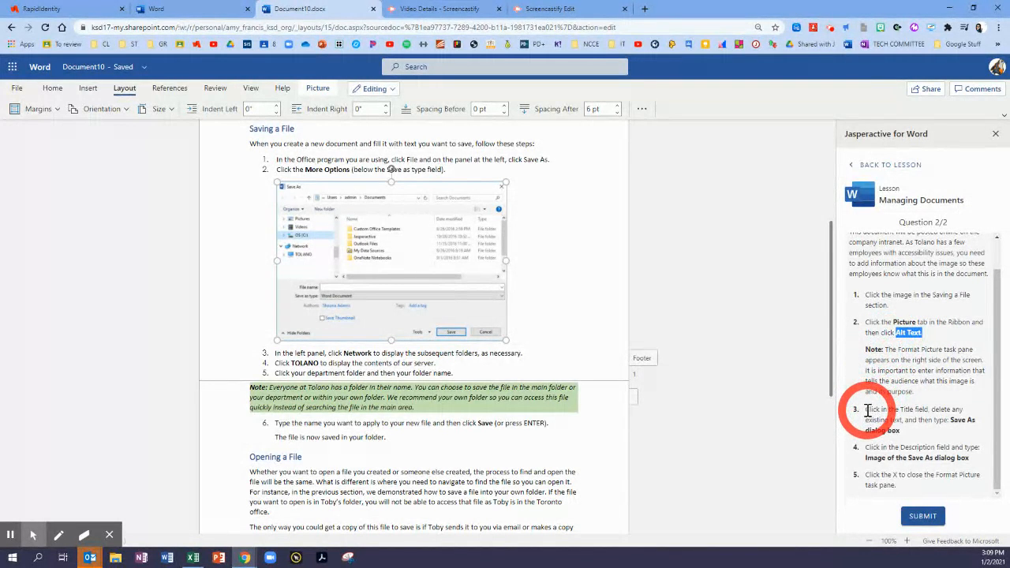
{"action": "left_click_drag", "start_coordinate": [867, 410], "coordinate": [916, 410]}
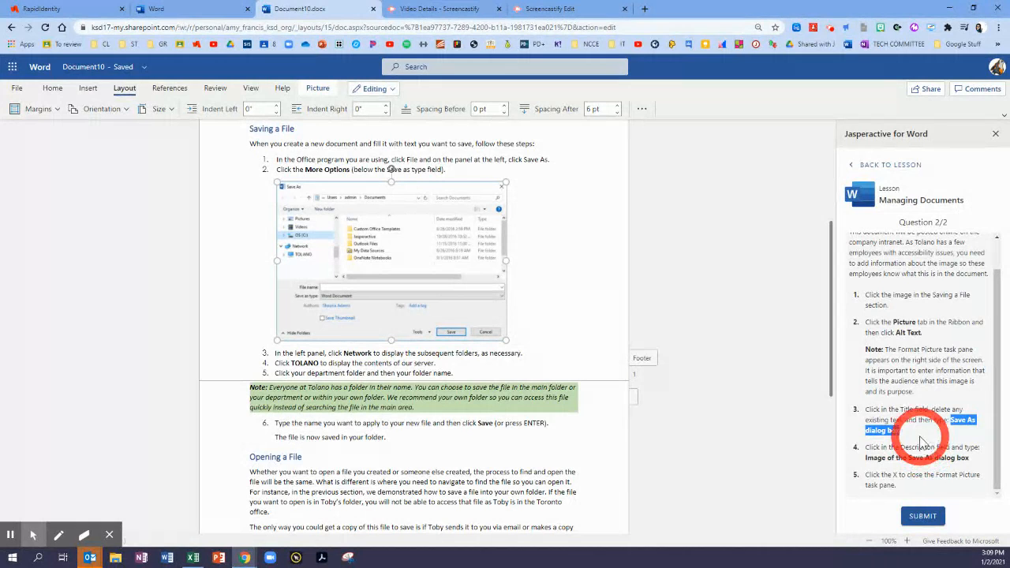
Step: Open the alternative text settings of the Save As image and enter the title "Save As dialog box"
{"action": "left_click", "coordinate": [383, 231]}
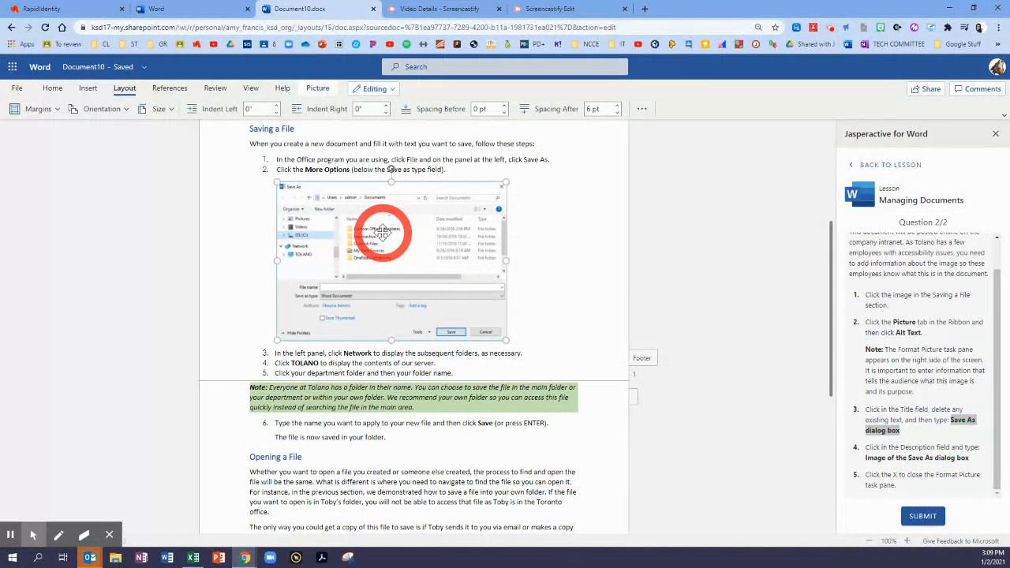
{"action": "left_click", "coordinate": [318, 89]}
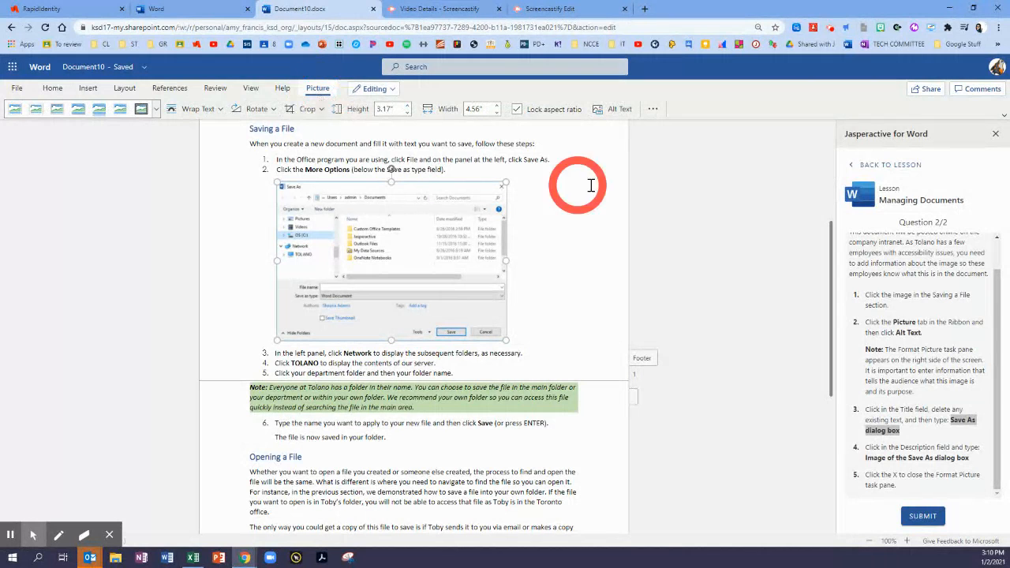
{"action": "left_click", "coordinate": [616, 112]}
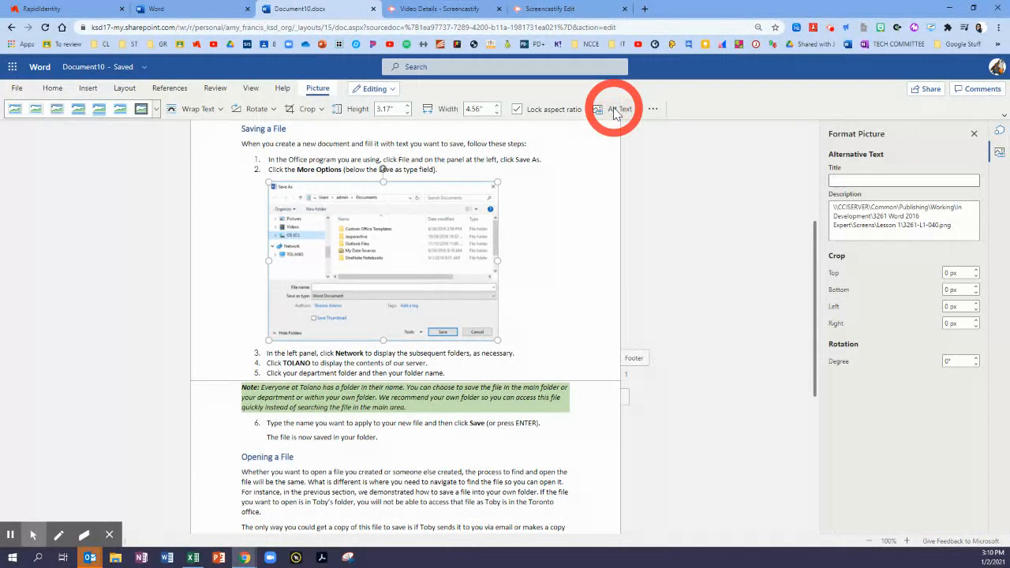
{"action": "left_click", "coordinate": [838, 179]}
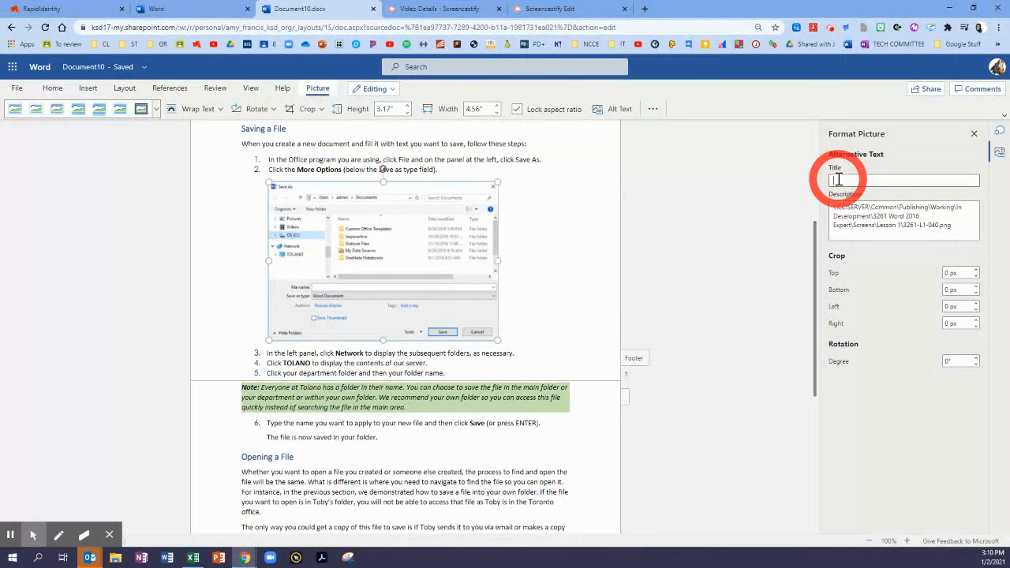
{"action": "type", "text": "Save as dialog box"}
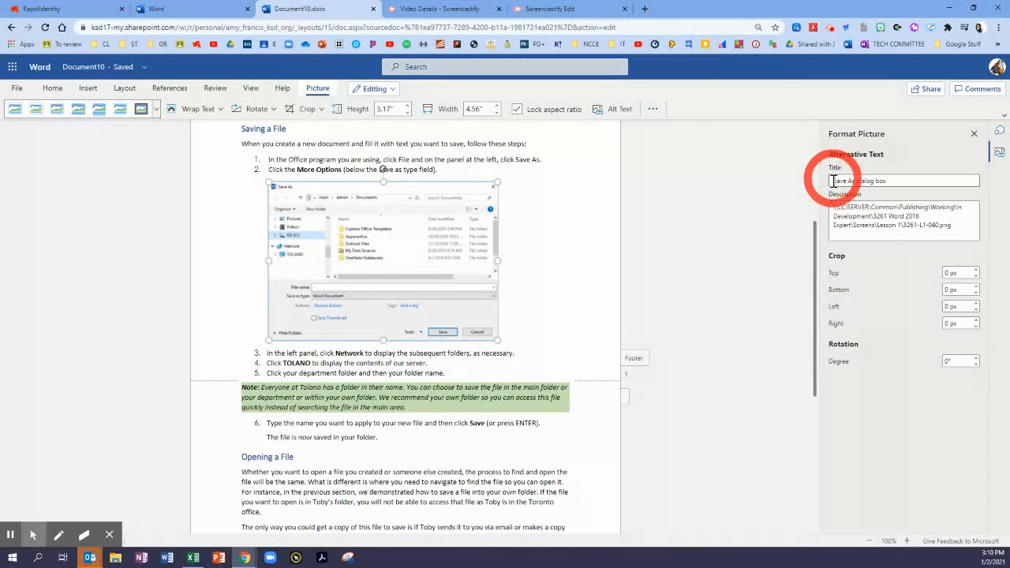
Step: Replace the image's alt text description with "Image of the Save As dialog box" copied from the exercise instructions
{"action": "left_click_drag", "start_coordinate": [834, 206], "coordinate": [983, 355]}
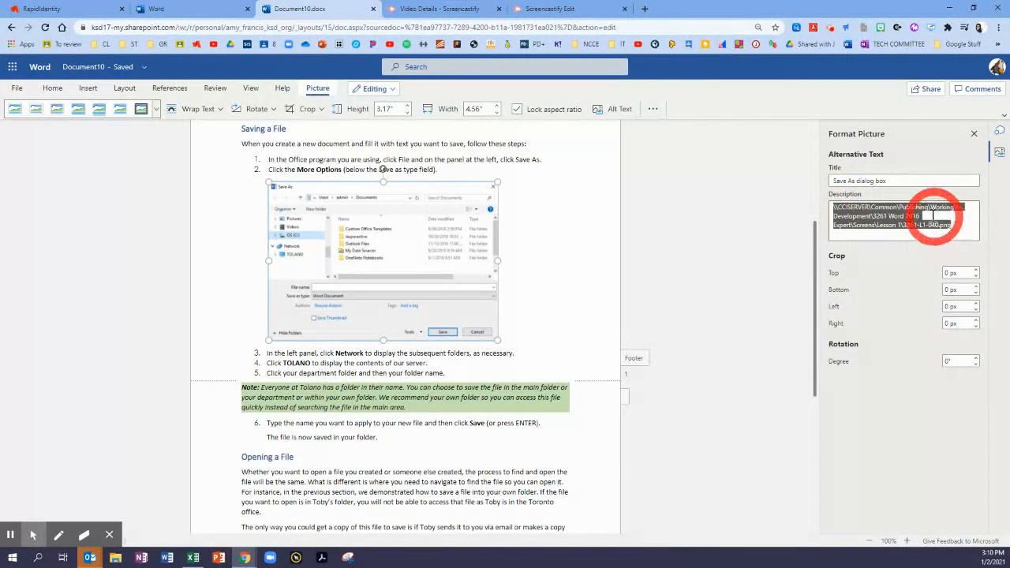
{"action": "key", "text": "BackSpace"}
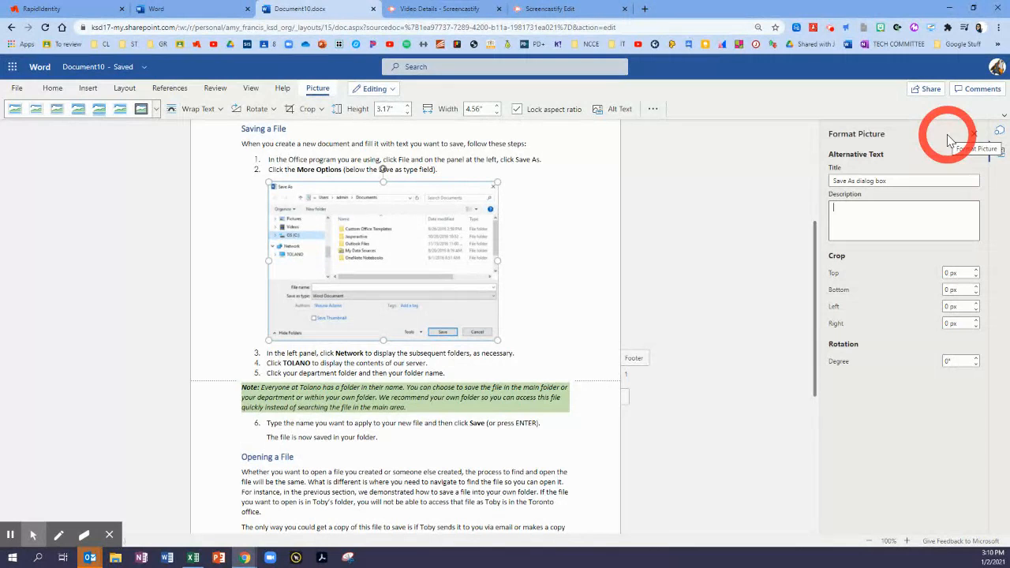
{"action": "left_click", "coordinate": [1000, 132]}
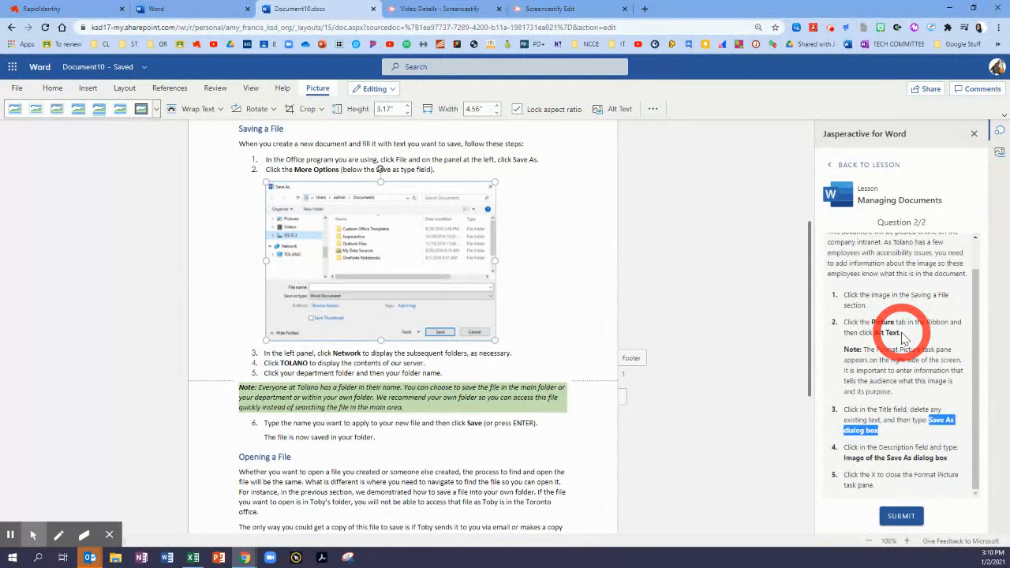
{"action": "left_click_drag", "start_coordinate": [845, 459], "coordinate": [950, 458]}
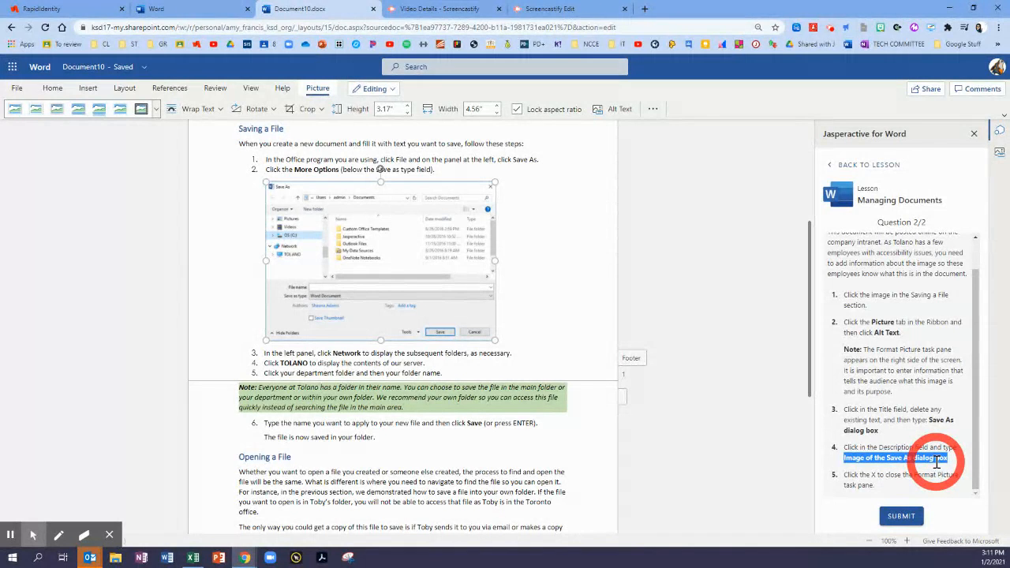
{"action": "scroll", "coordinate": [947, 410], "scroll_direction": "up", "scroll_amount": 2}
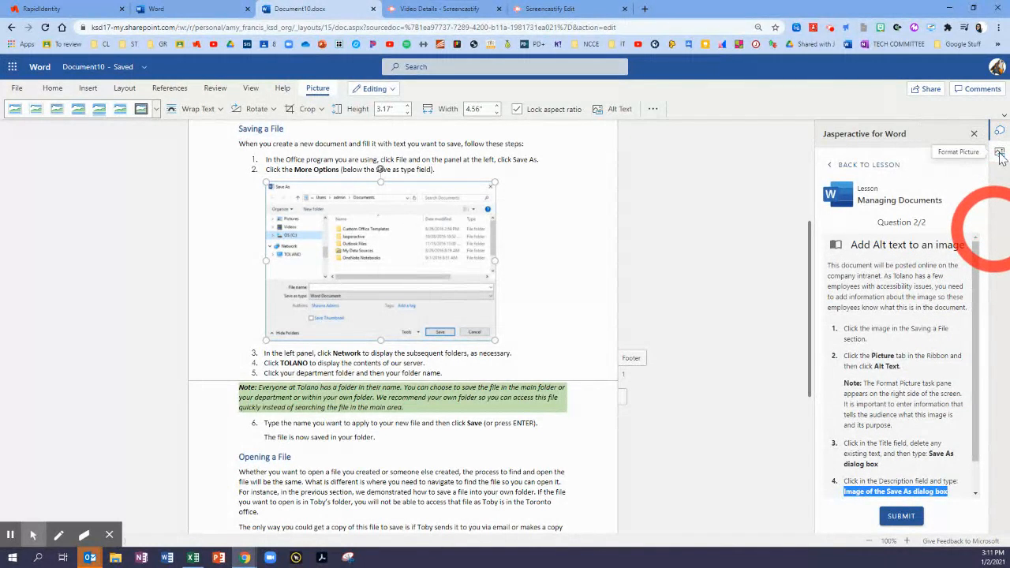
{"action": "left_click", "coordinate": [1001, 155]}
{"action": "left_click", "coordinate": [860, 210]}
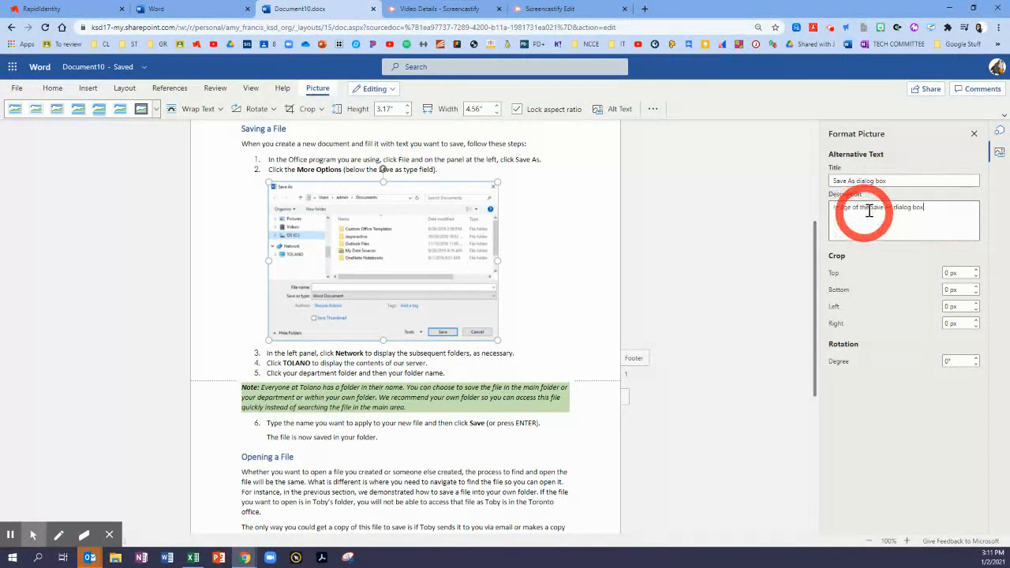
Step: Check the remaining exercise instruction and close the Format Picture task pane
{"action": "left_click", "coordinate": [1000, 131]}
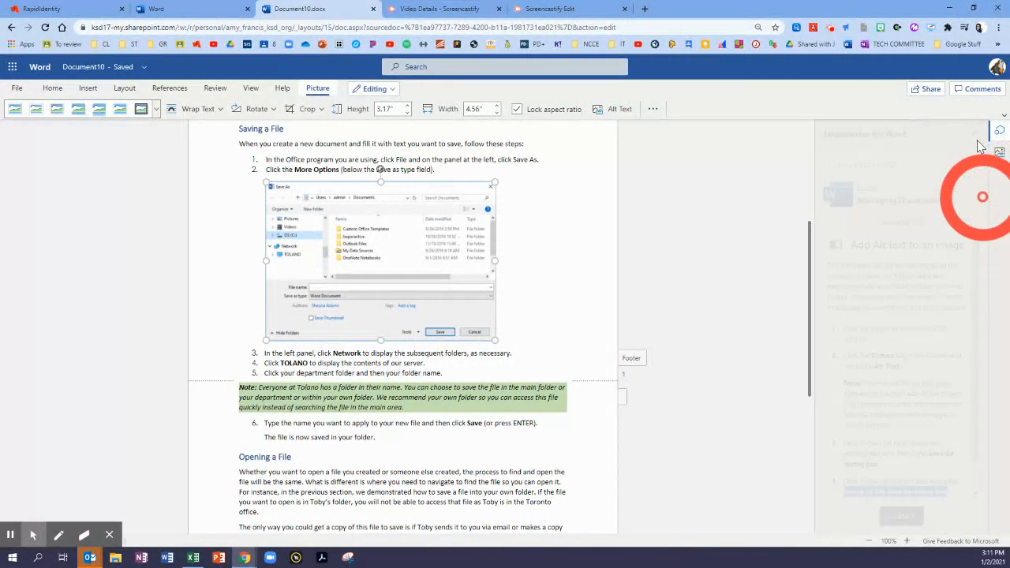
{"action": "scroll", "coordinate": [905, 356], "scroll_direction": "down", "scroll_amount": 1}
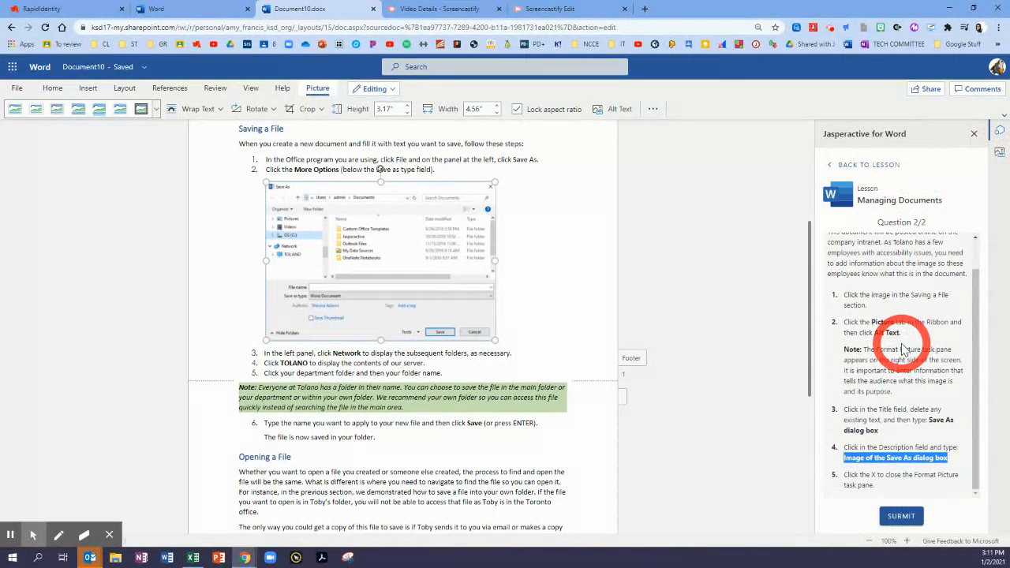
{"action": "left_click", "coordinate": [871, 480]}
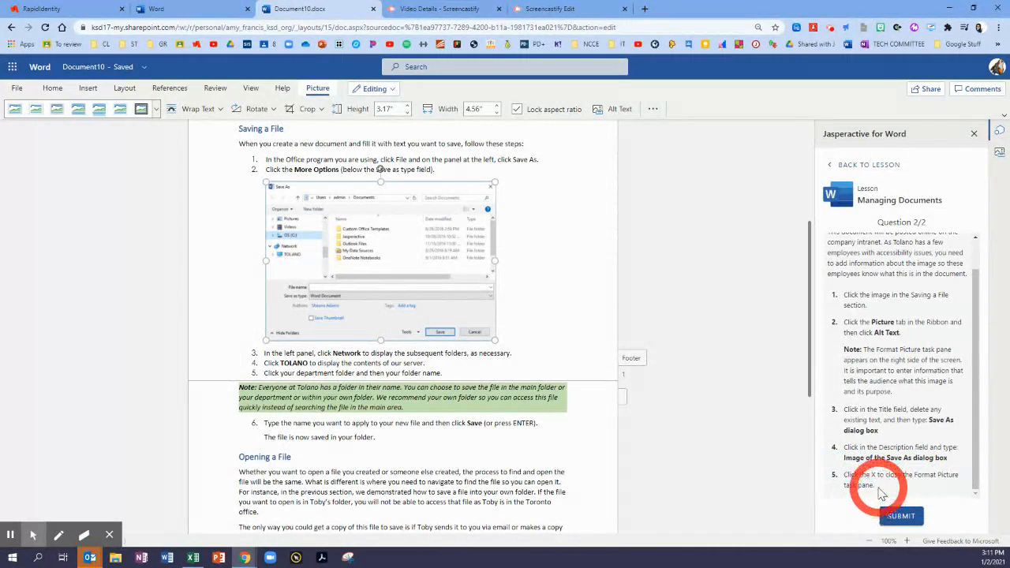
{"action": "left_click", "coordinate": [1000, 152]}
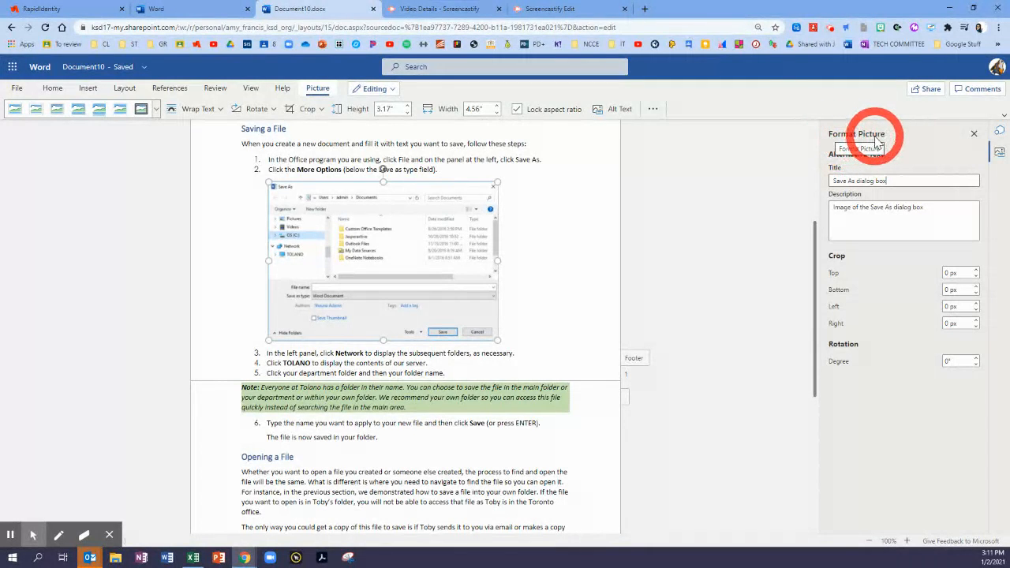
{"action": "left_click", "coordinate": [975, 135]}
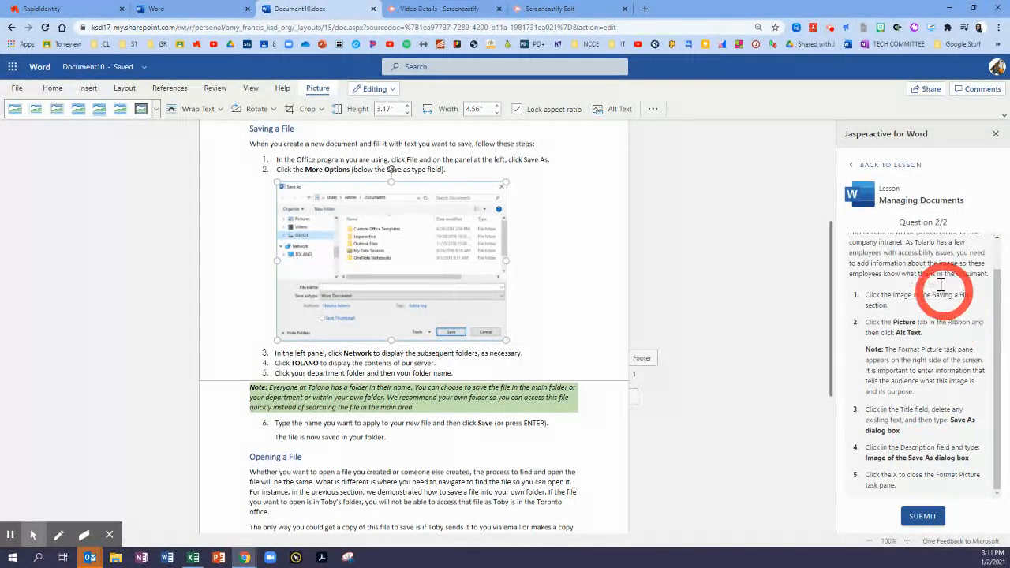
Step: Submit the alt text question, finish the exercise and return to the Managing Documents lesson overview
{"action": "left_click", "coordinate": [924, 517]}
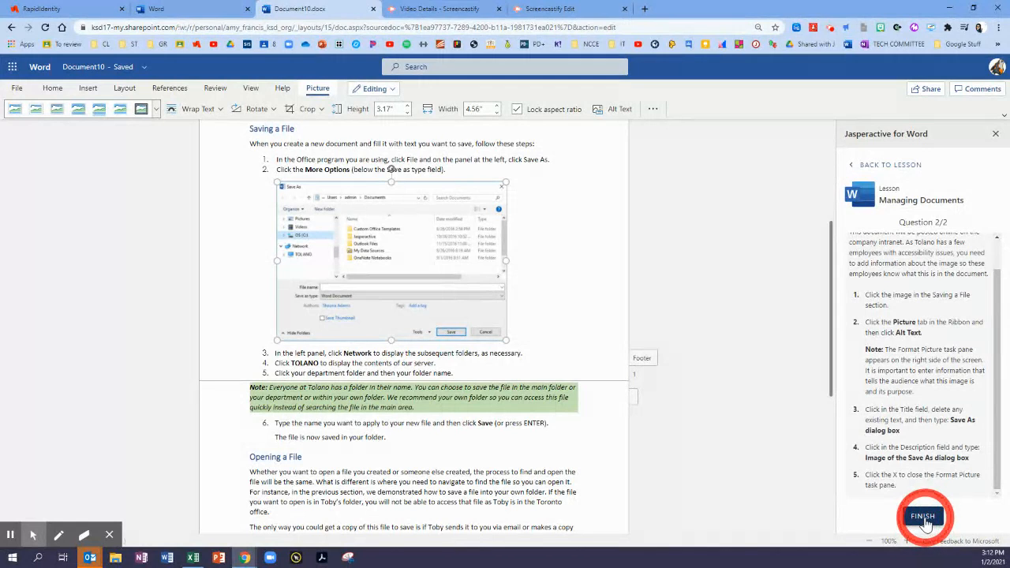
{"action": "left_click", "coordinate": [925, 521]}
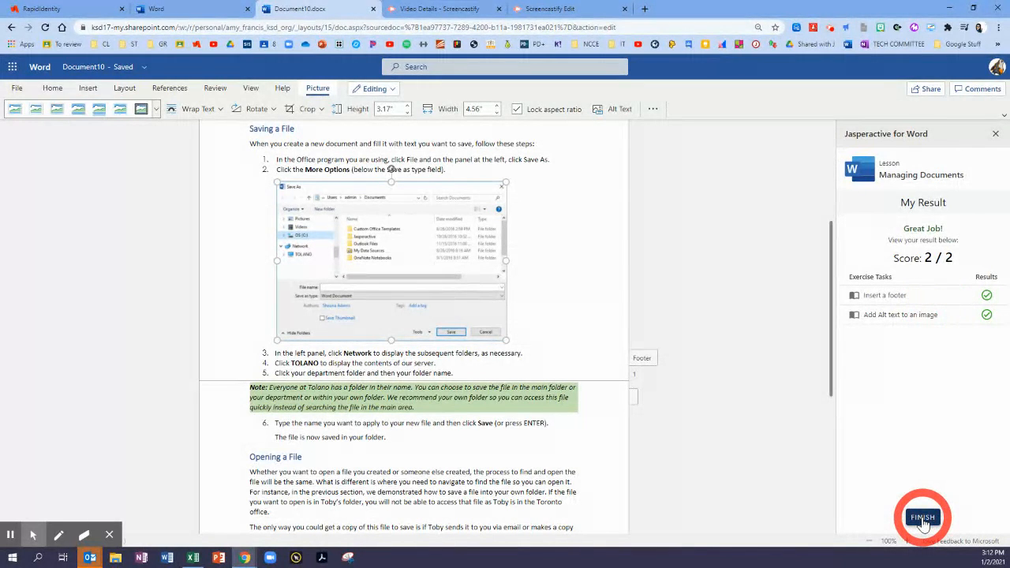
{"action": "left_click", "coordinate": [924, 521]}
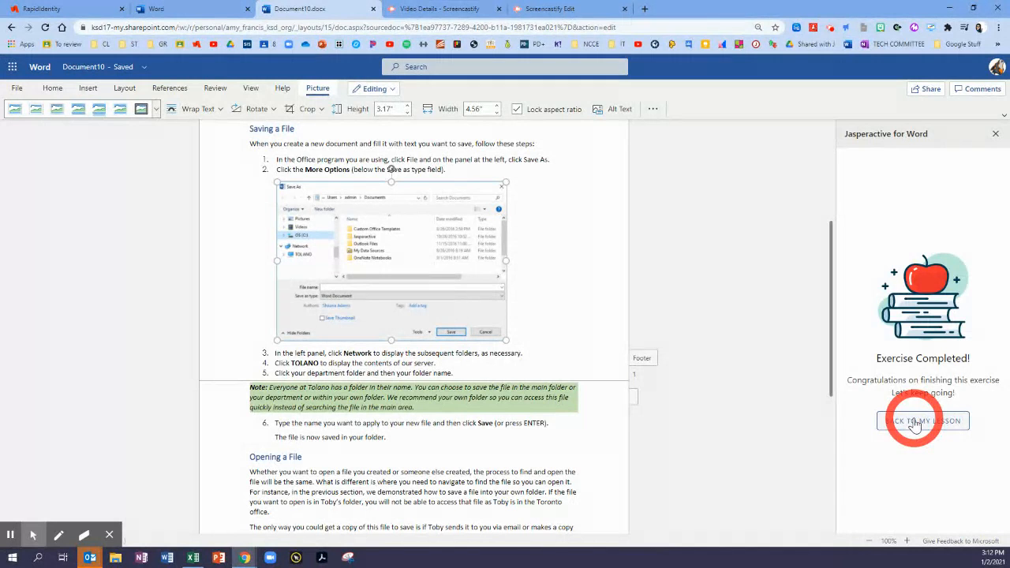
{"action": "left_click", "coordinate": [915, 422]}
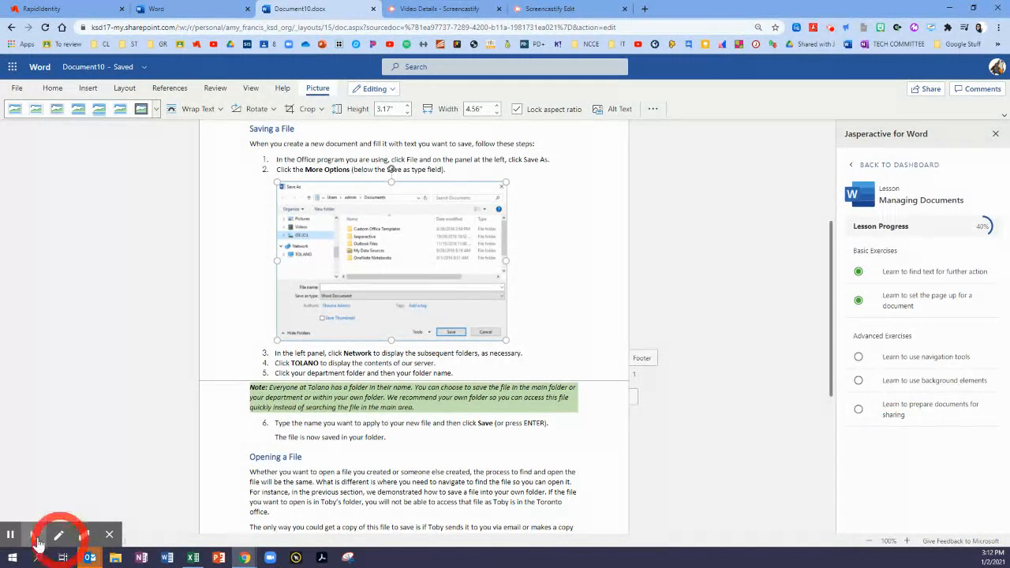